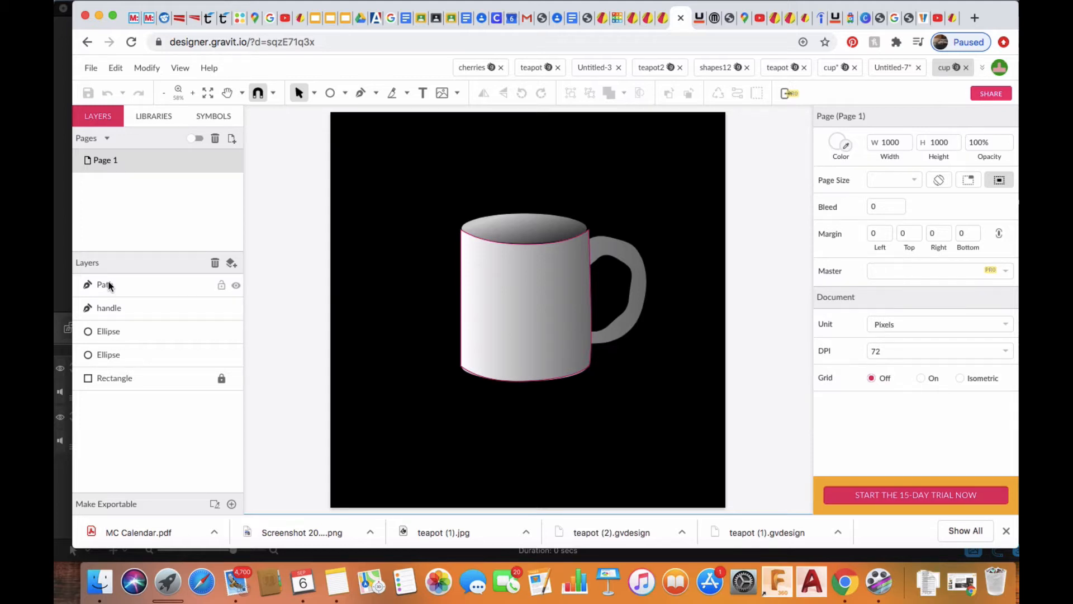
Rename the mug body's Path layer as "cup"
double_click(109, 285)
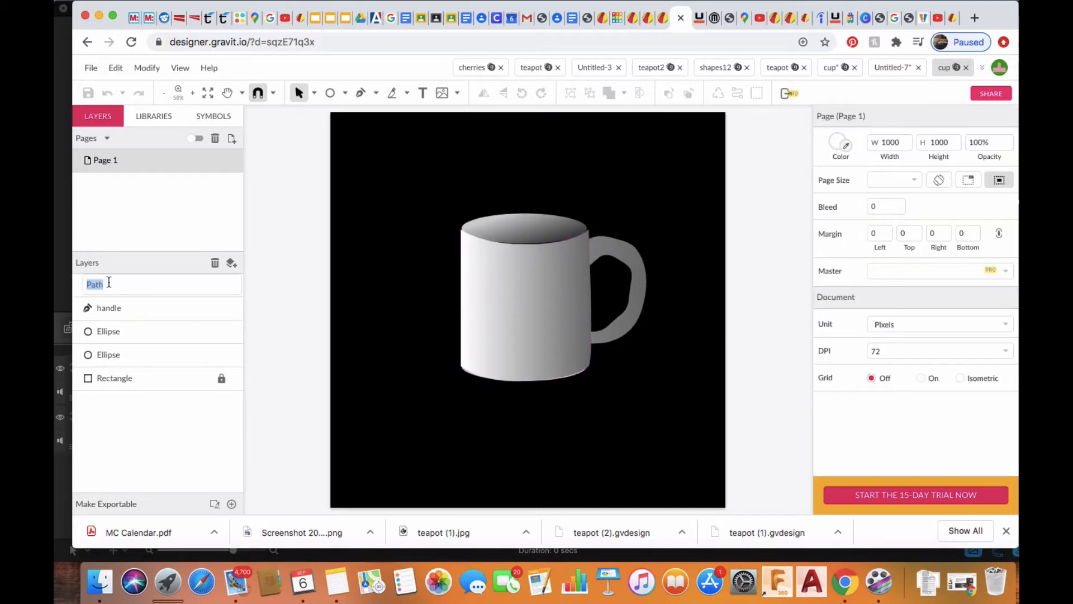
text(cup)
key(Return)
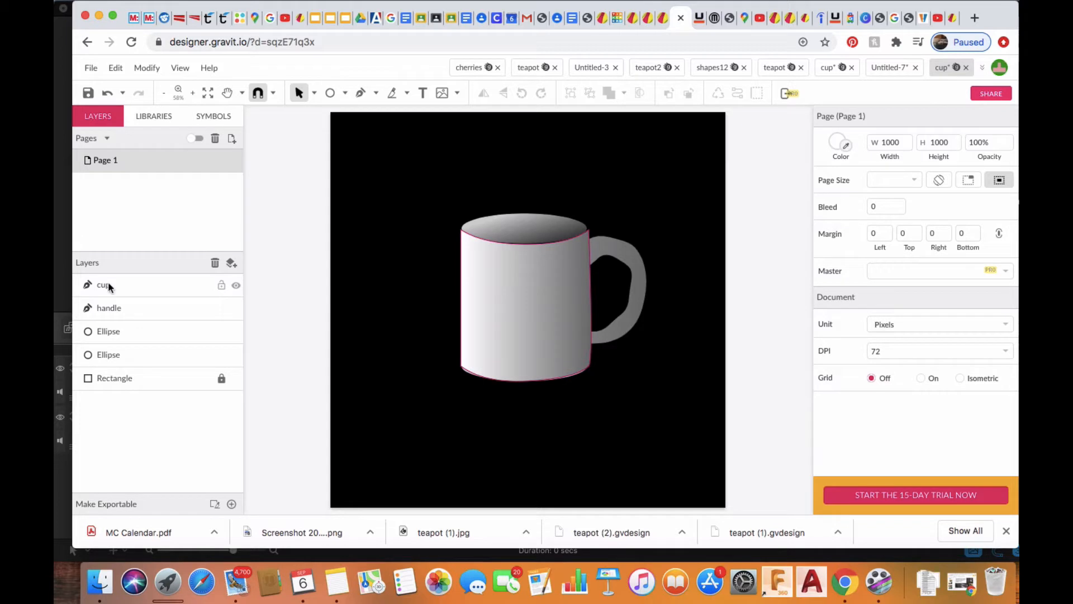
Toggle the cup layer's lock, and switch its visibility off and back on
click(221, 286)
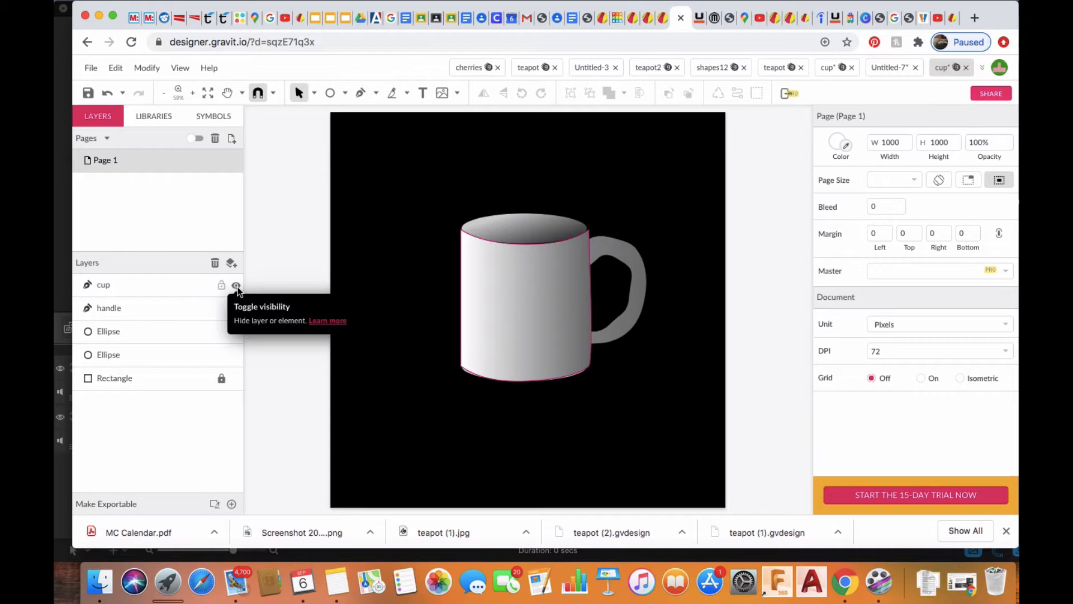
click(236, 286)
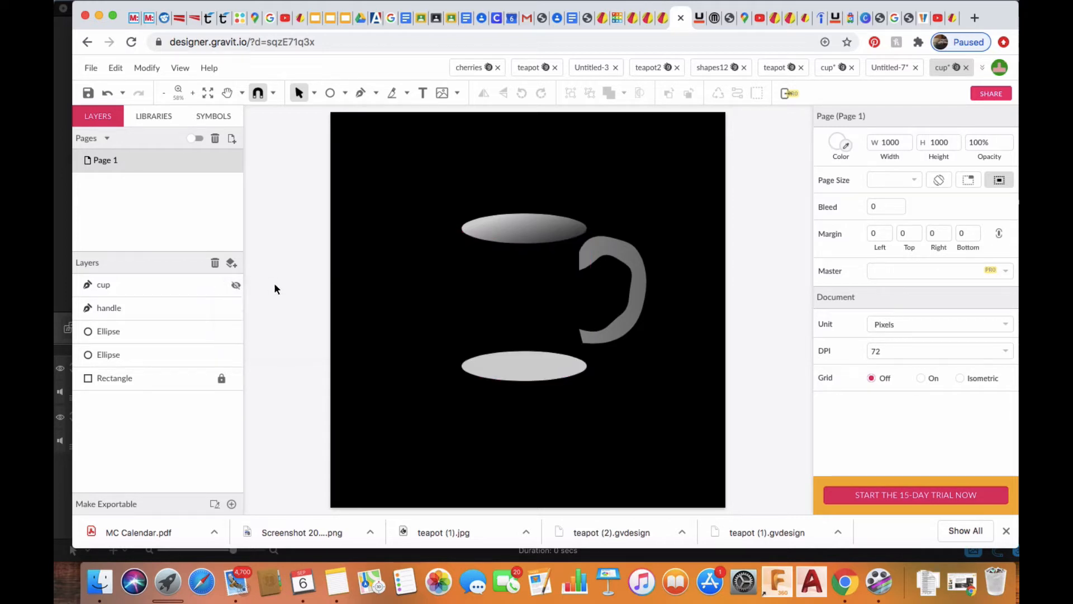
click(236, 285)
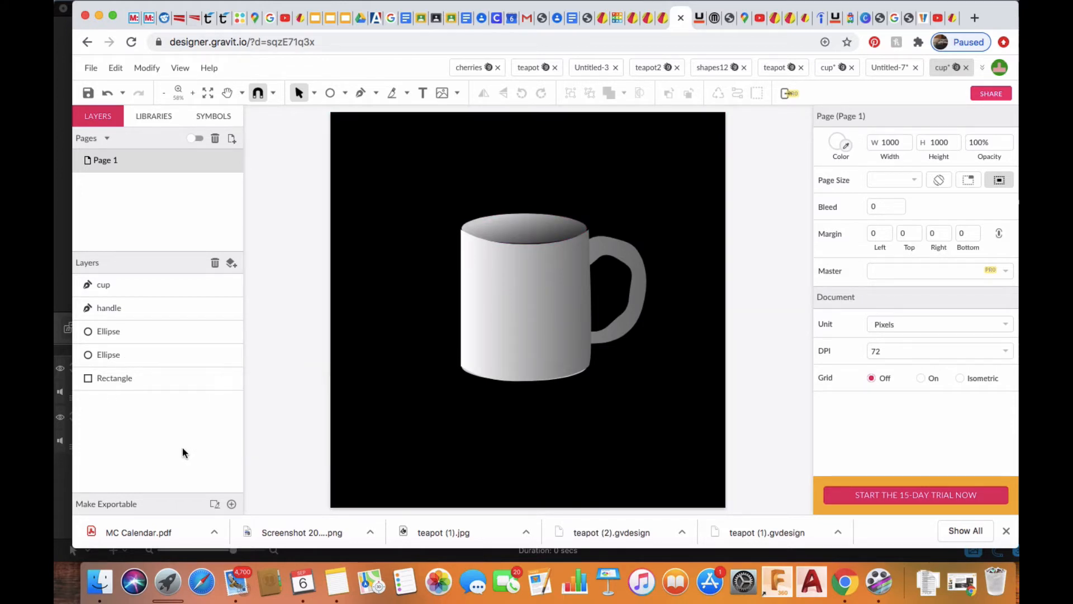
Rename the Rectangle layer as "background" and lock it
double_click(114, 378)
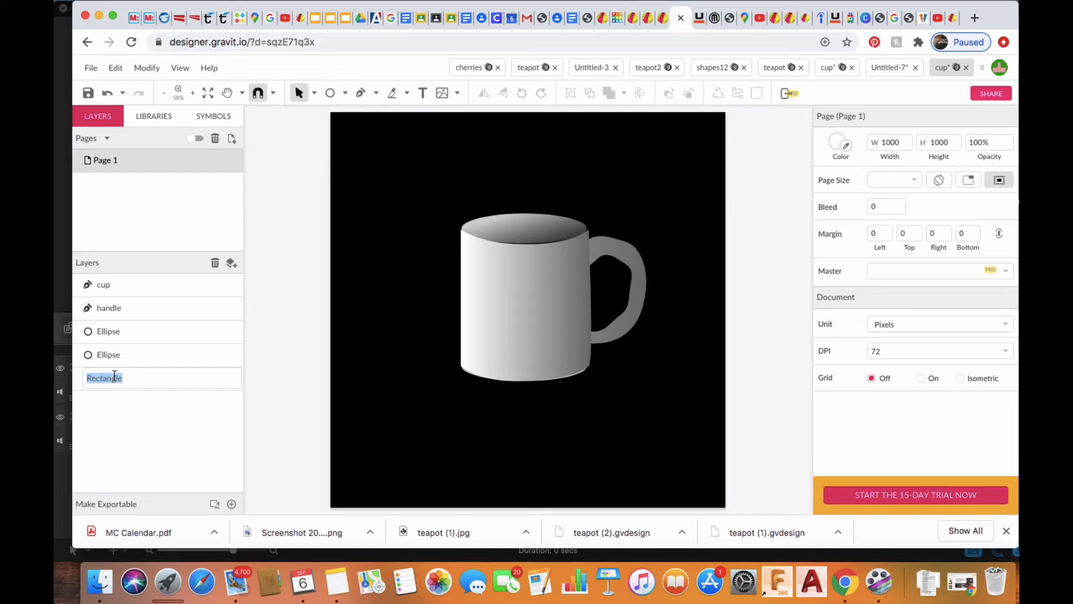
text(background)
key(Return)
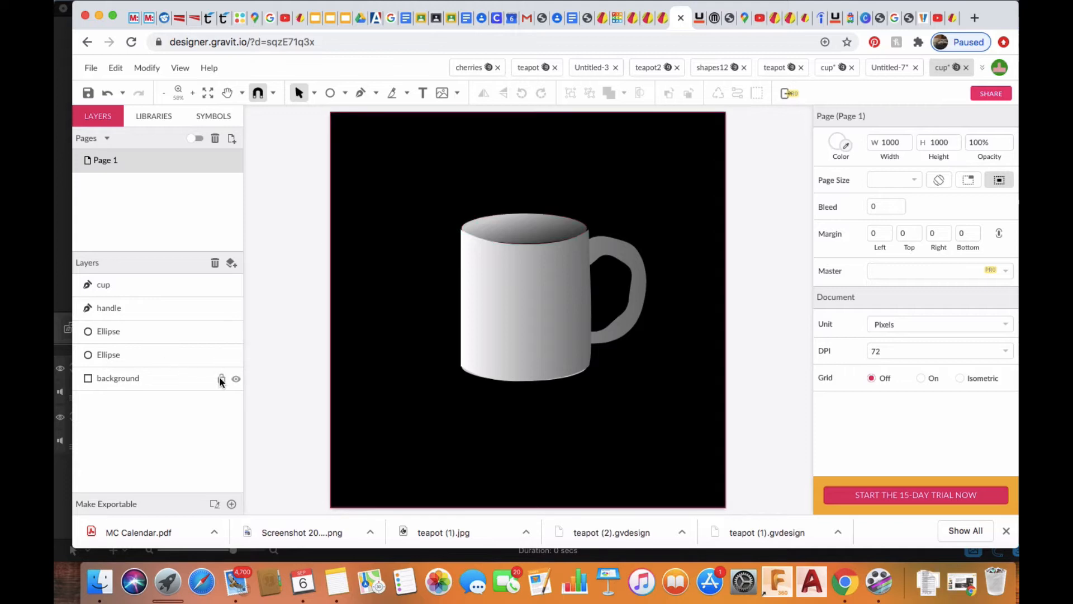
click(221, 380)
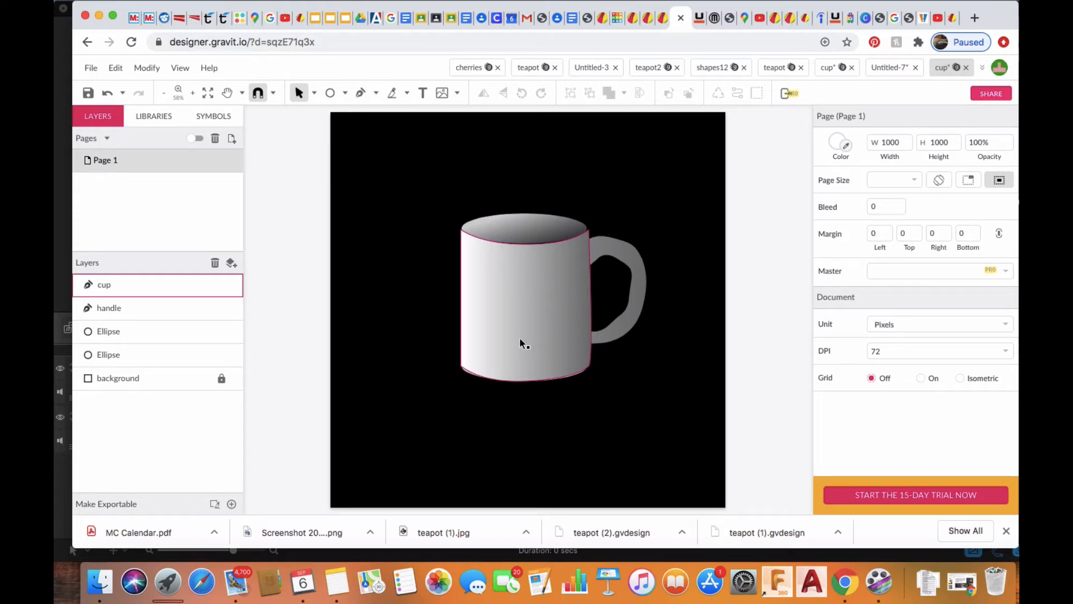
Create a new blank design of 1000 × 1000 px
mouse_move(208, 285)
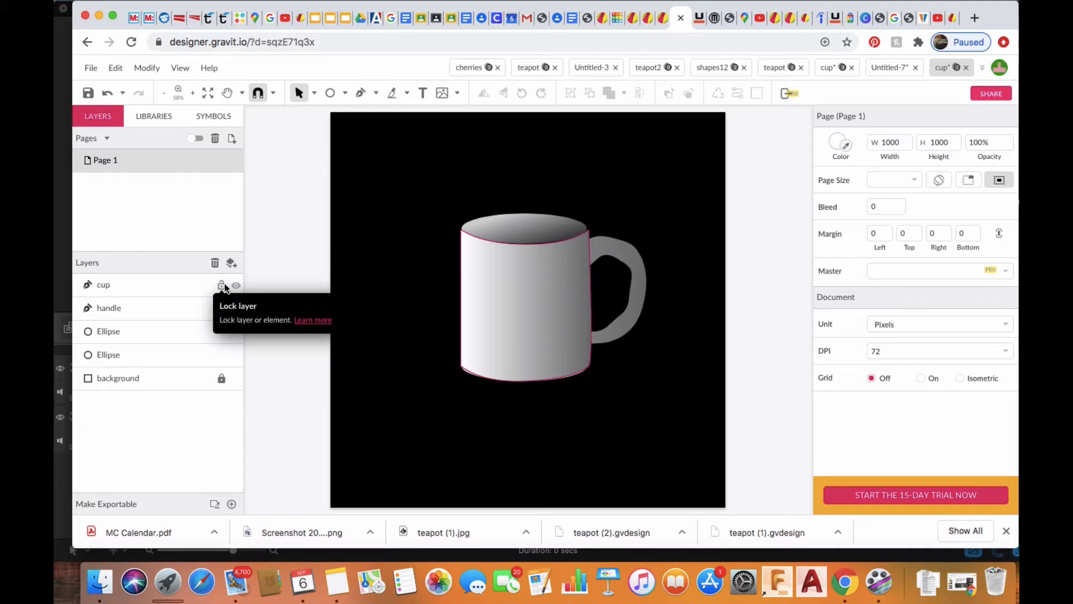
click(92, 69)
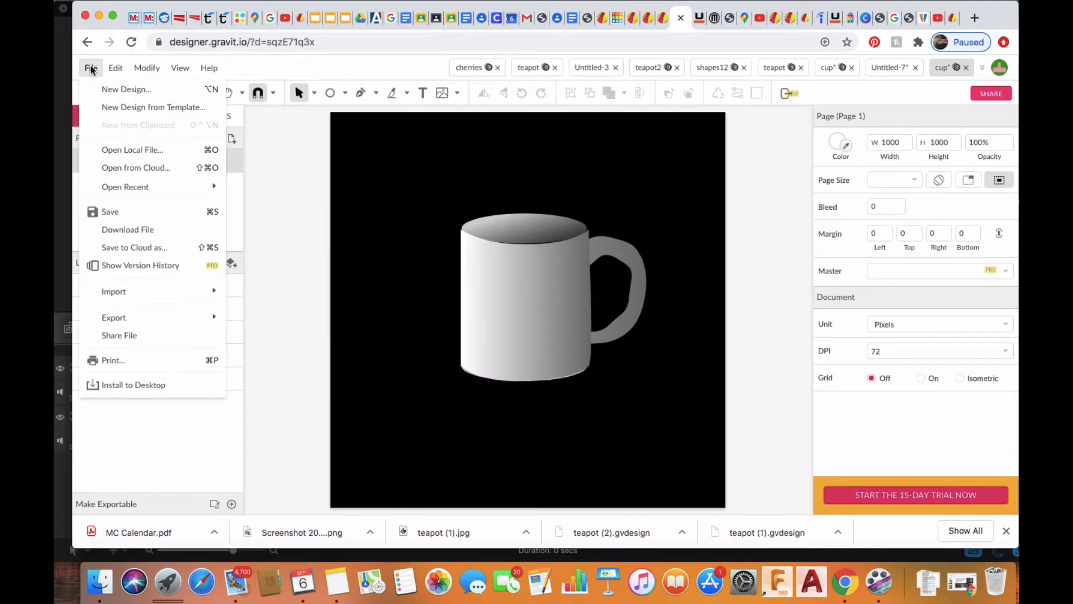
click(116, 90)
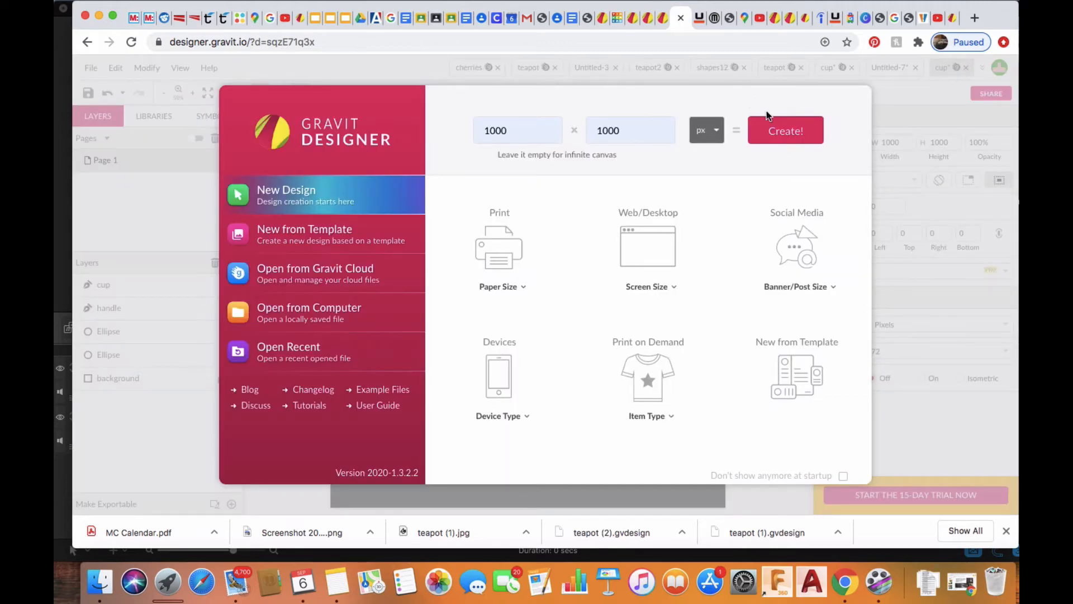
click(784, 123)
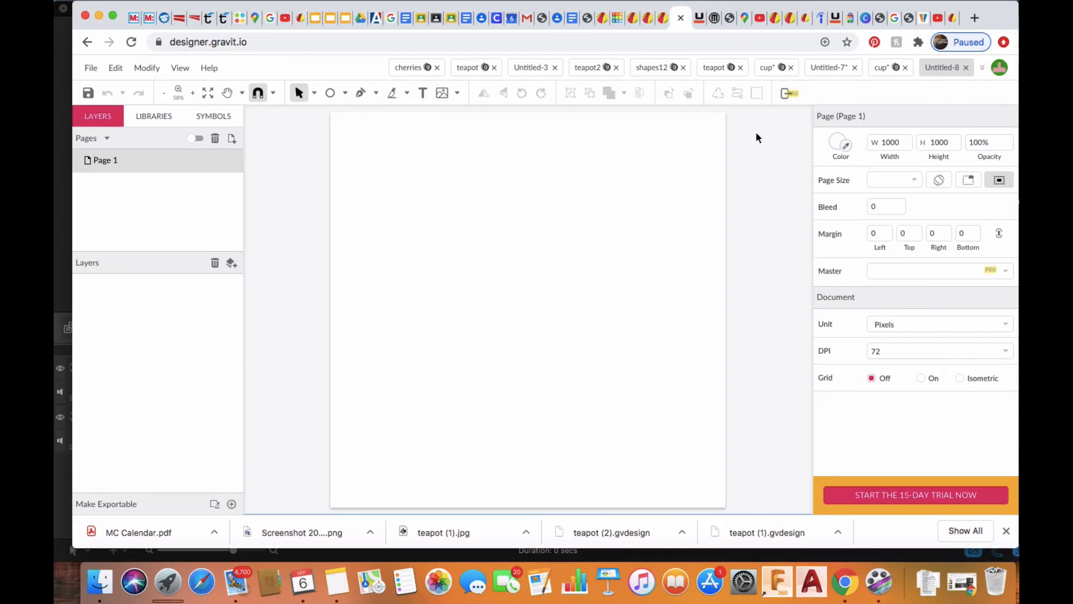
Draw a rectangle covering the whole 1000 × 1000 px page
click(343, 93)
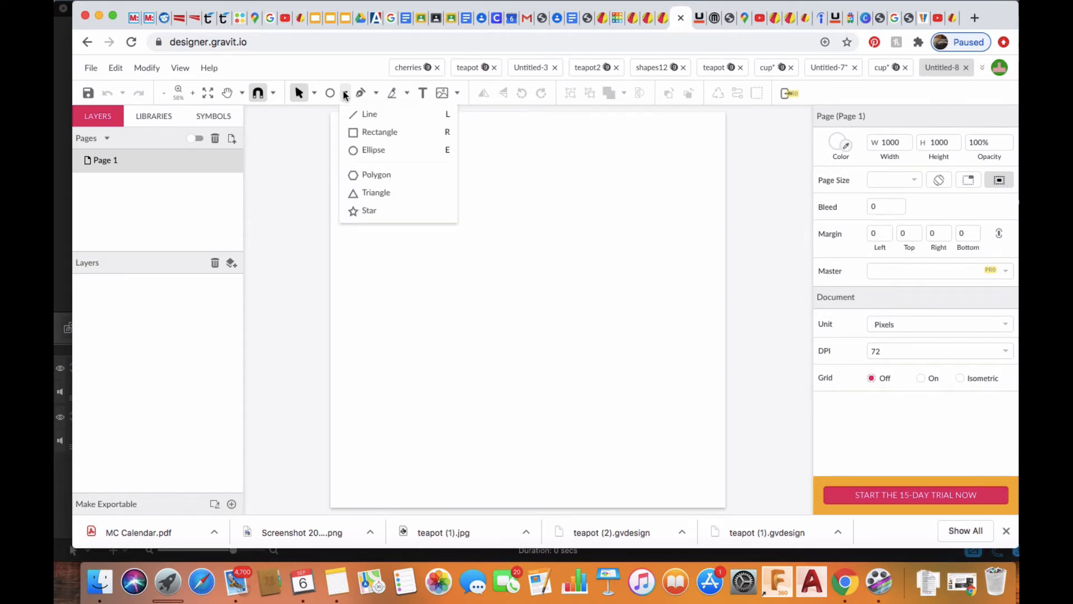
click(361, 131)
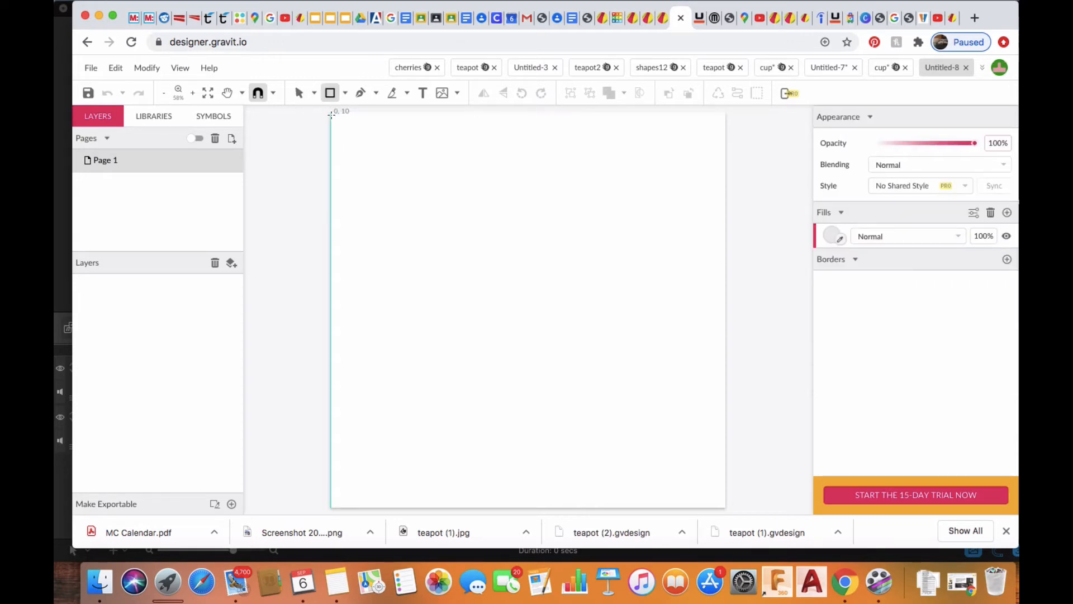
mouse_move(331, 114)
mouse_down()
mouse_move(532, 302)
mouse_move(624, 426)
mouse_move(681, 457)
mouse_move(726, 506)
mouse_up()
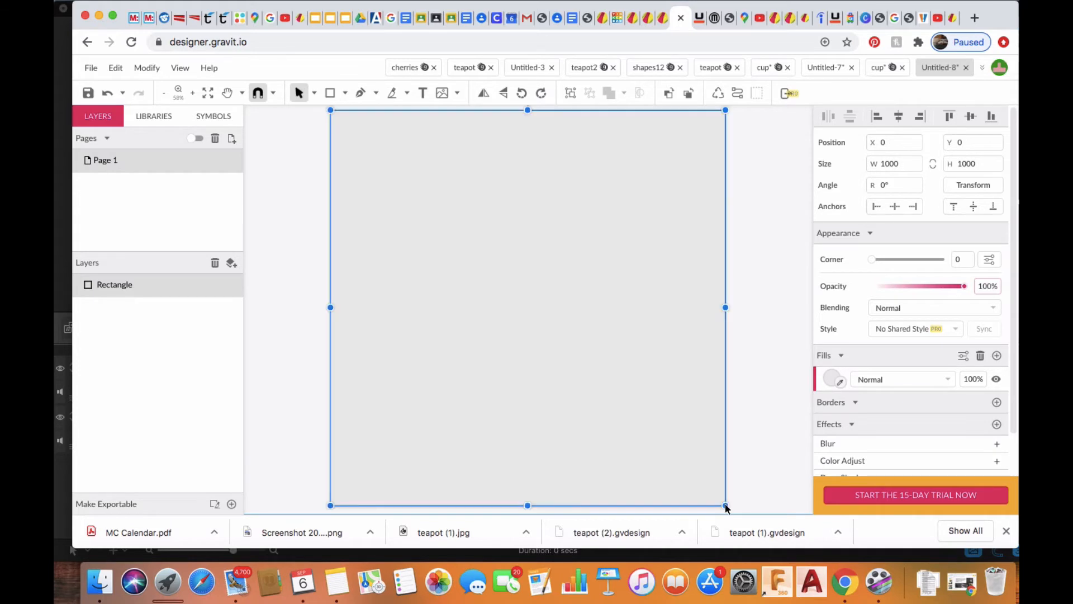
Fill the page-sized rectangle with black (#000000)
click(835, 378)
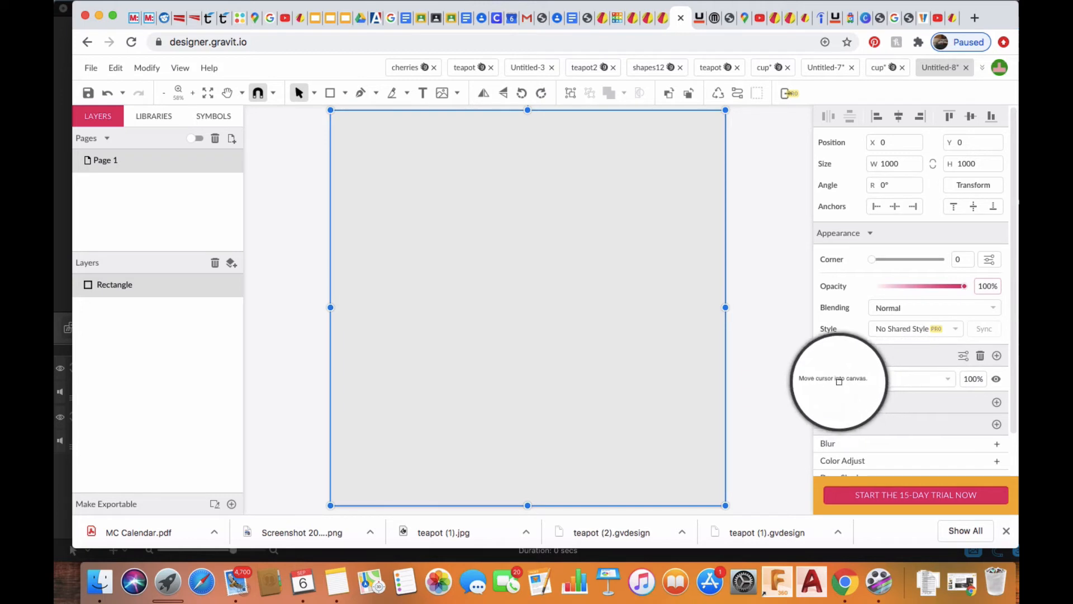
click(545, 414)
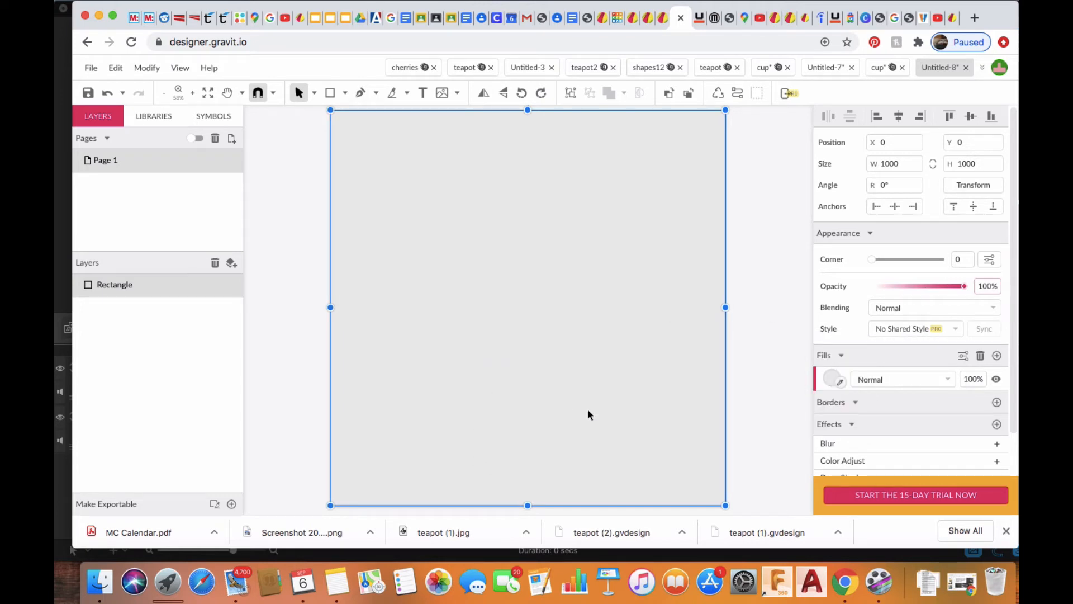
click(832, 379)
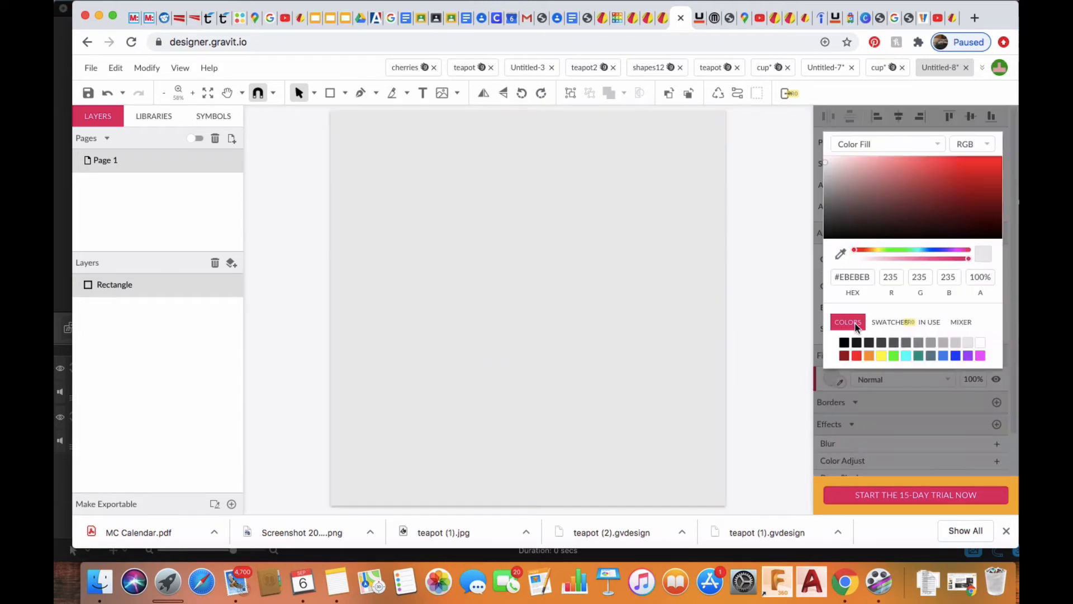
click(844, 343)
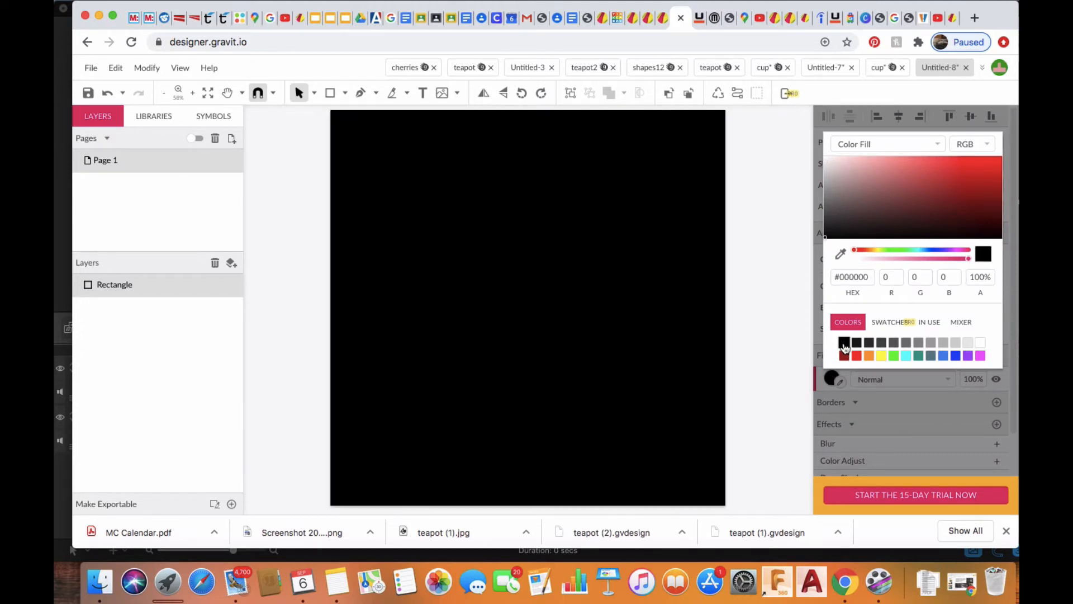
Rename the black rectangle's layer as "background" and lock it
click(112, 284)
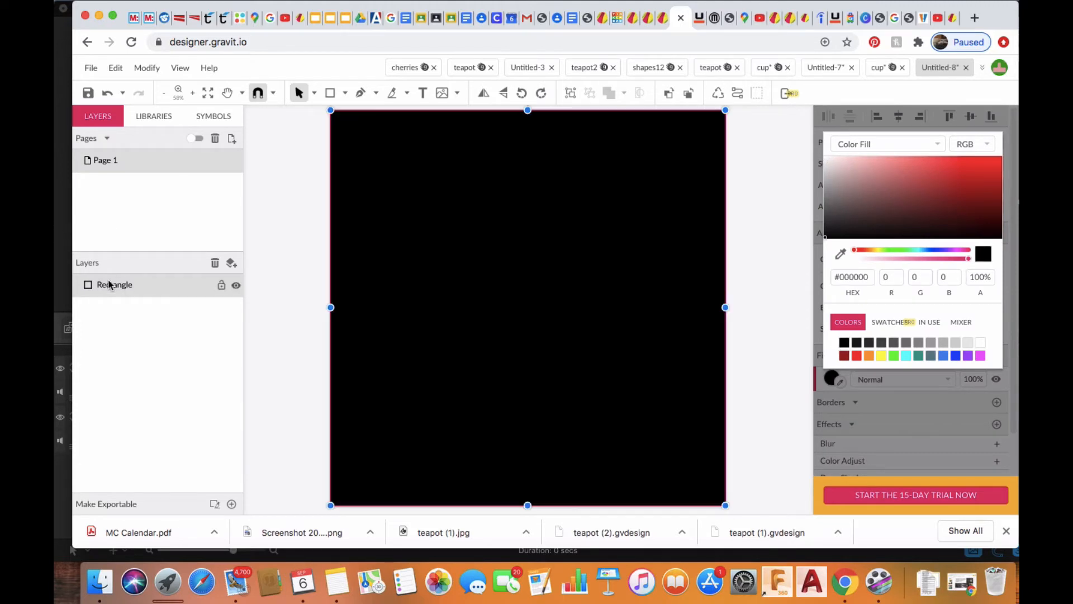
double_click(113, 284)
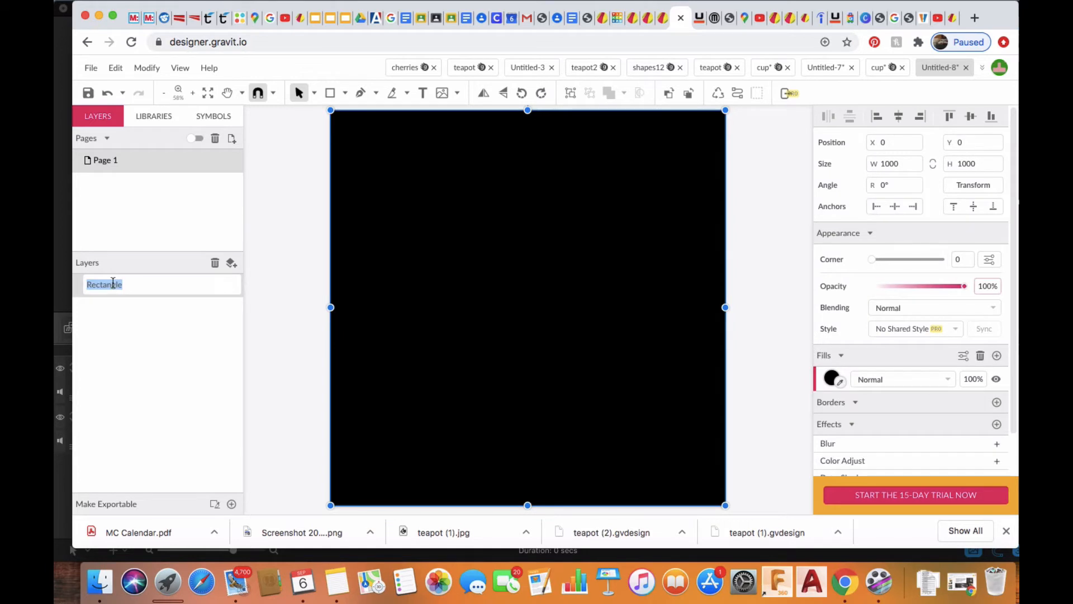
text(background)
key(Return)
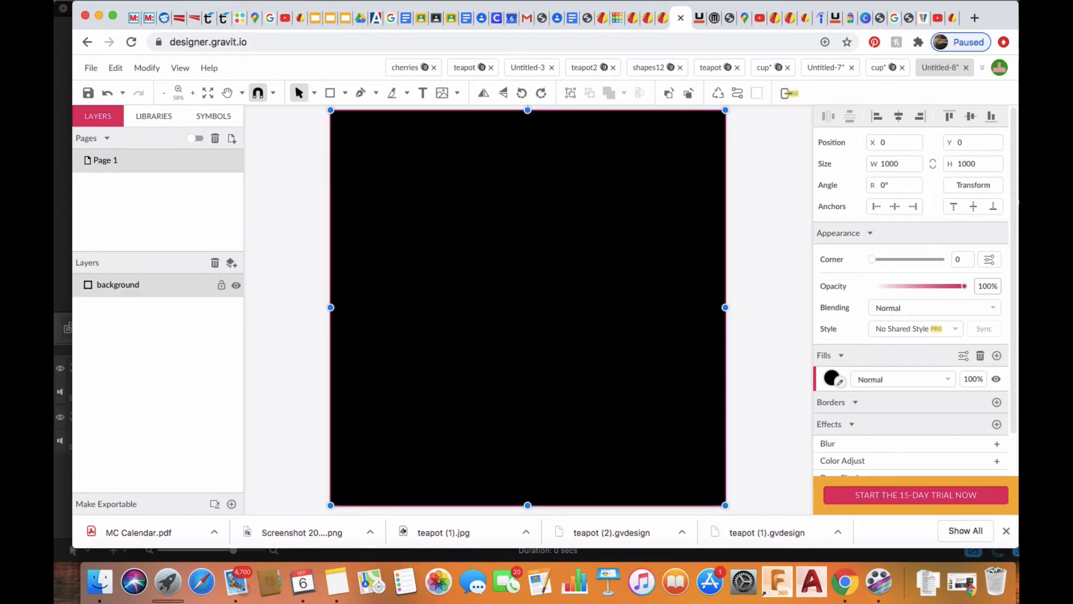
click(221, 286)
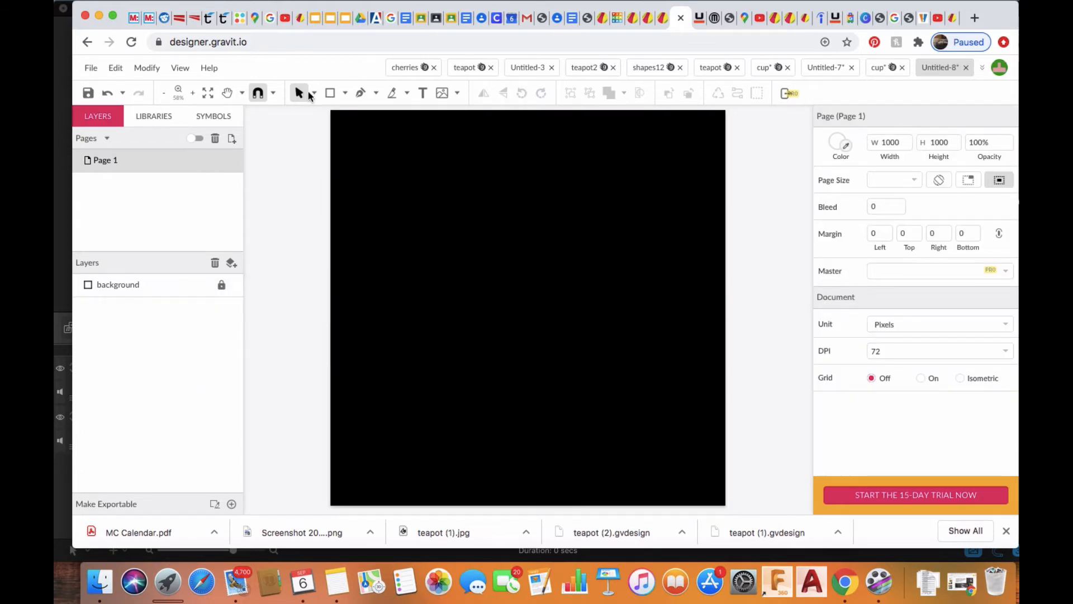
Draw a flat ellipse about 332 × 61 px in the page's upper middle and duplicate it straight down to about Y 595
click(345, 93)
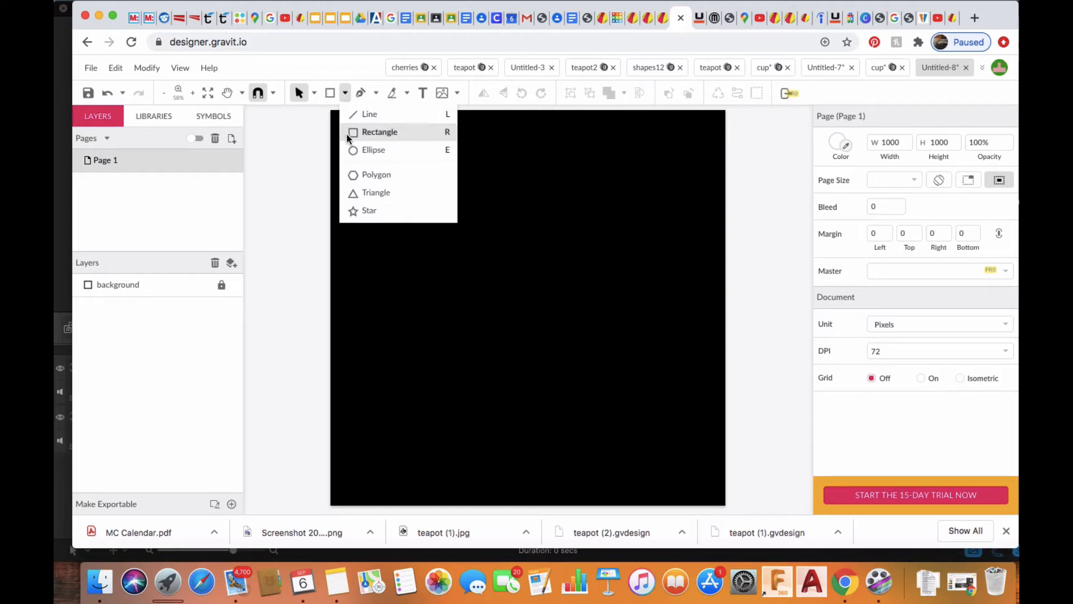
click(363, 149)
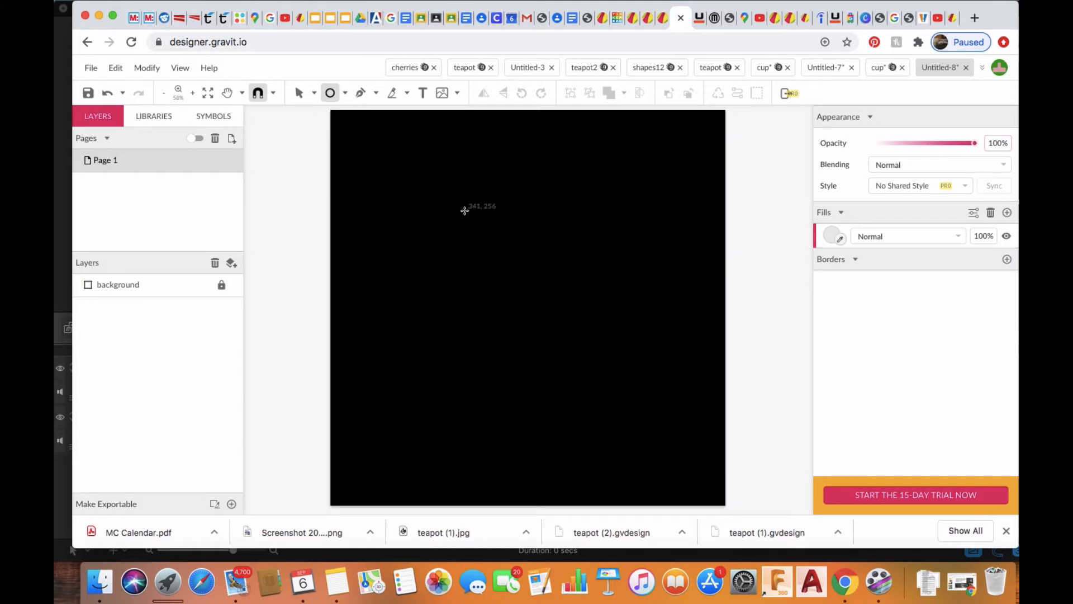
drag(464, 210, 596, 236)
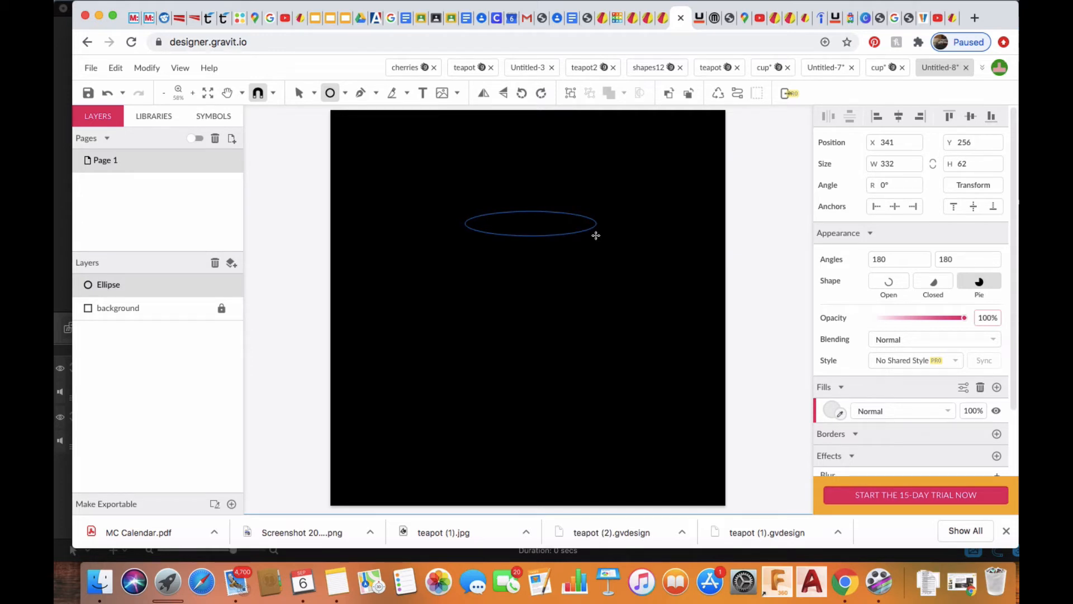
drag(596, 236, 596, 236)
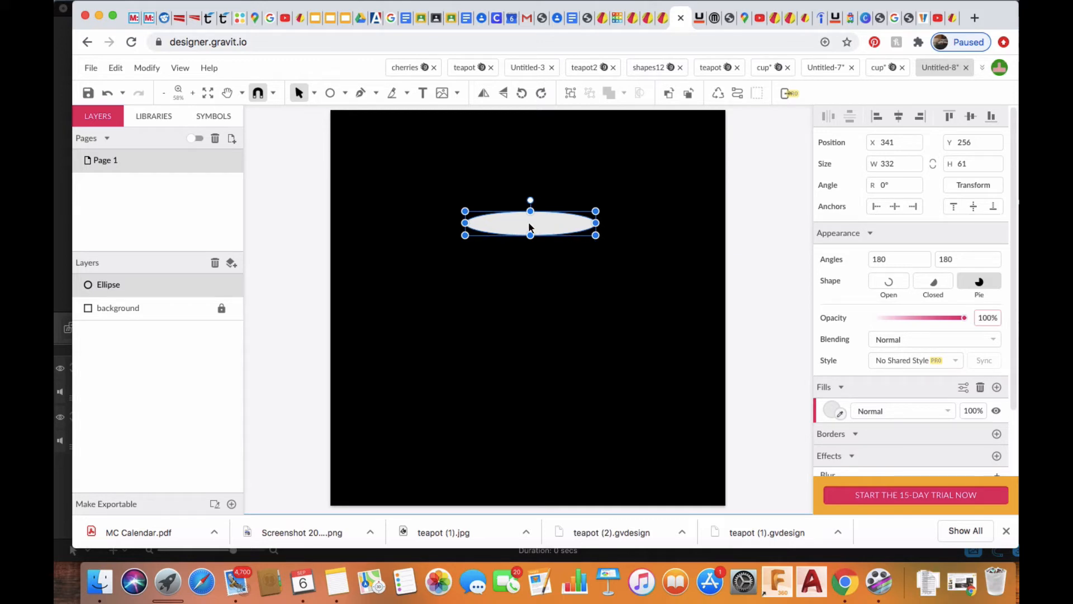
key(alt)
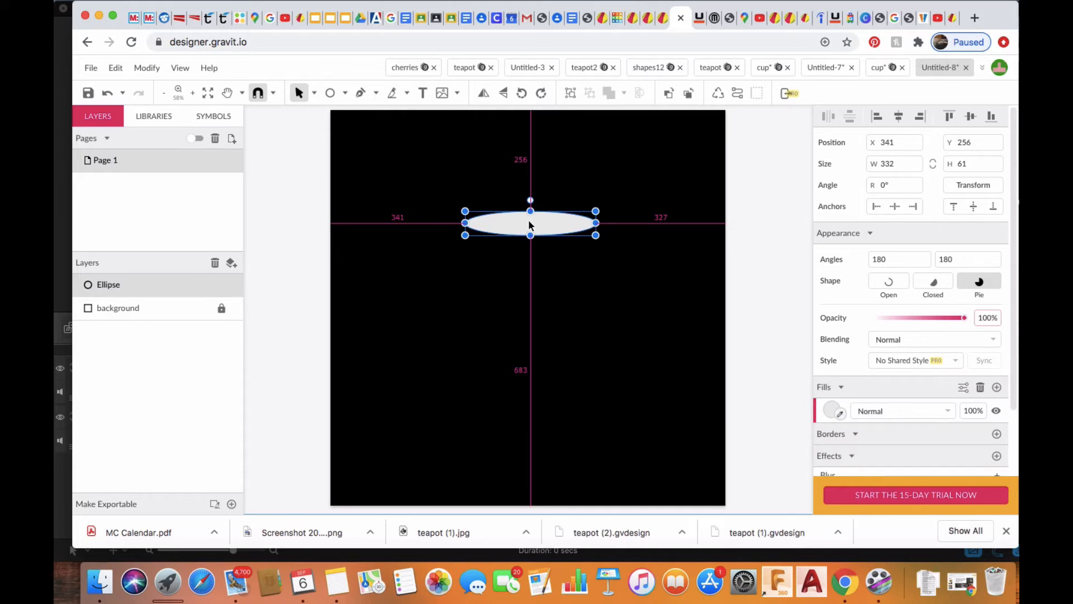
drag(531, 226, 533, 359)
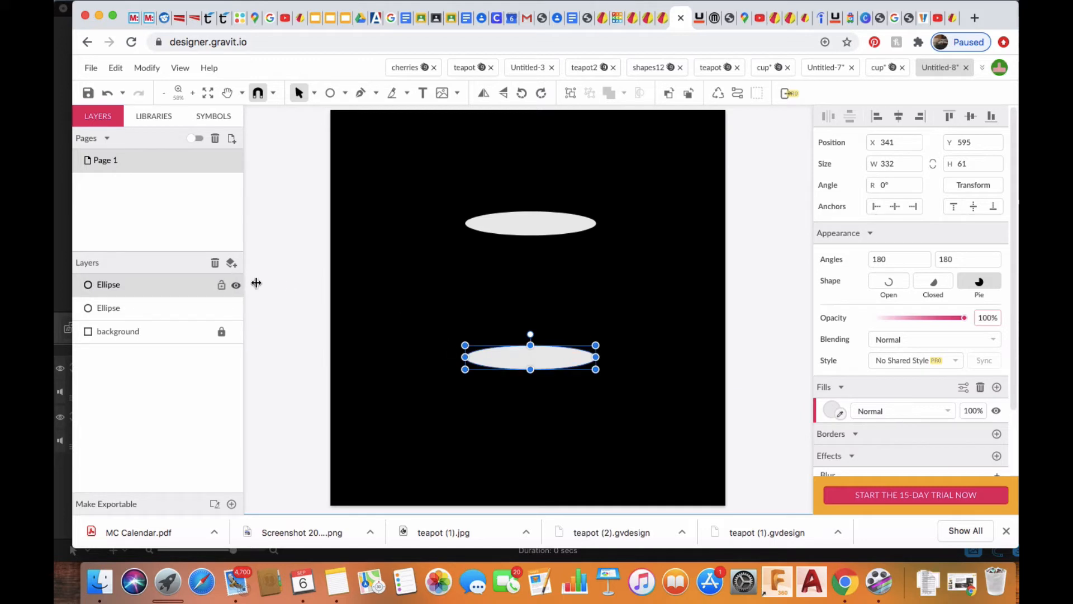
Rename the lower ellipse's layer as "bottom" and lock it
double_click(111, 285)
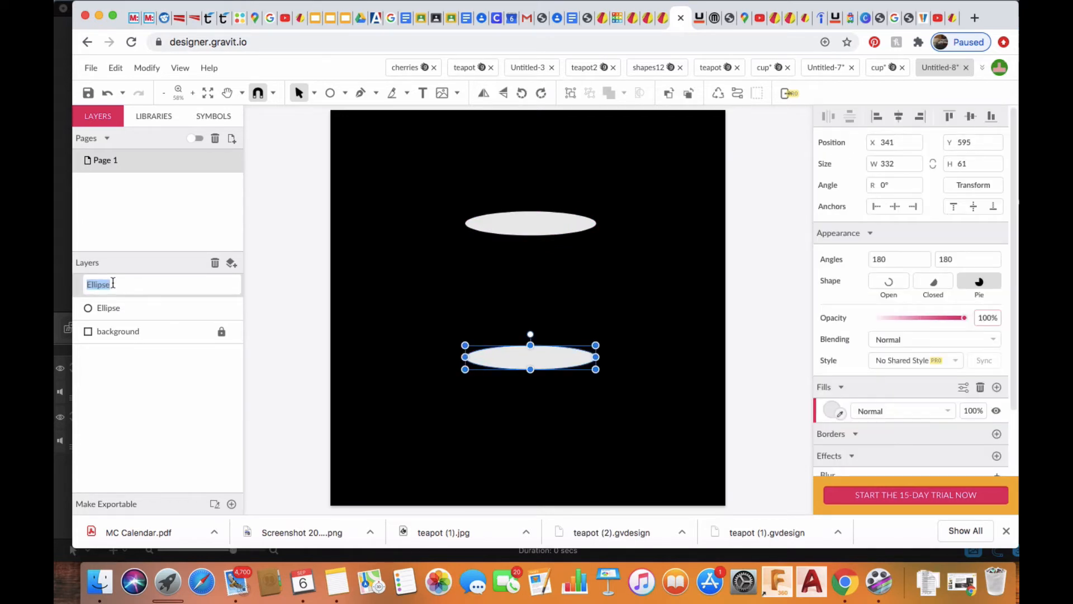
text(bottom)
key(Return)
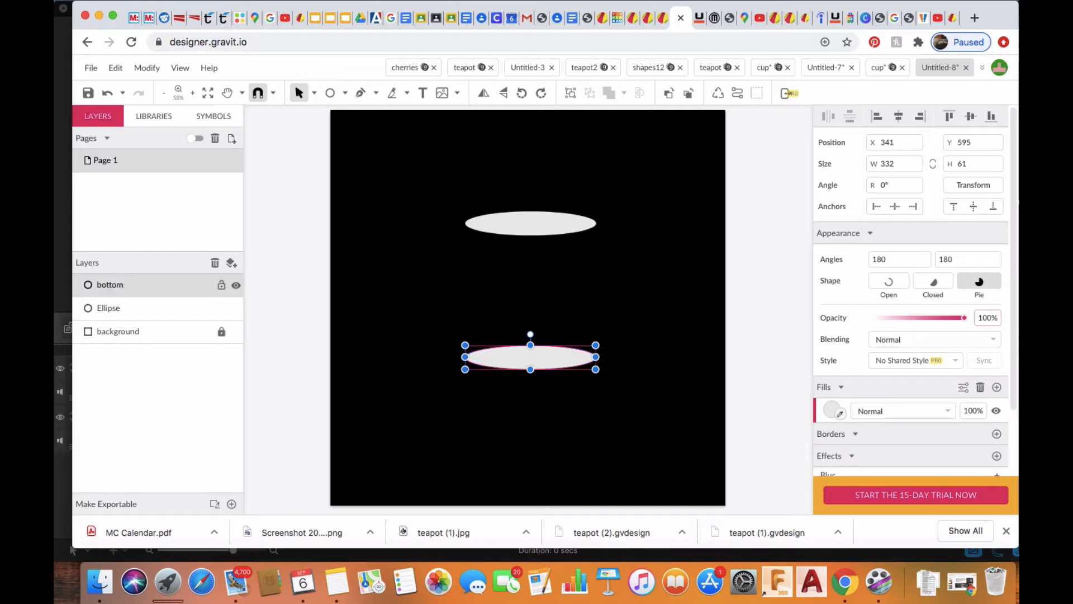
click(220, 286)
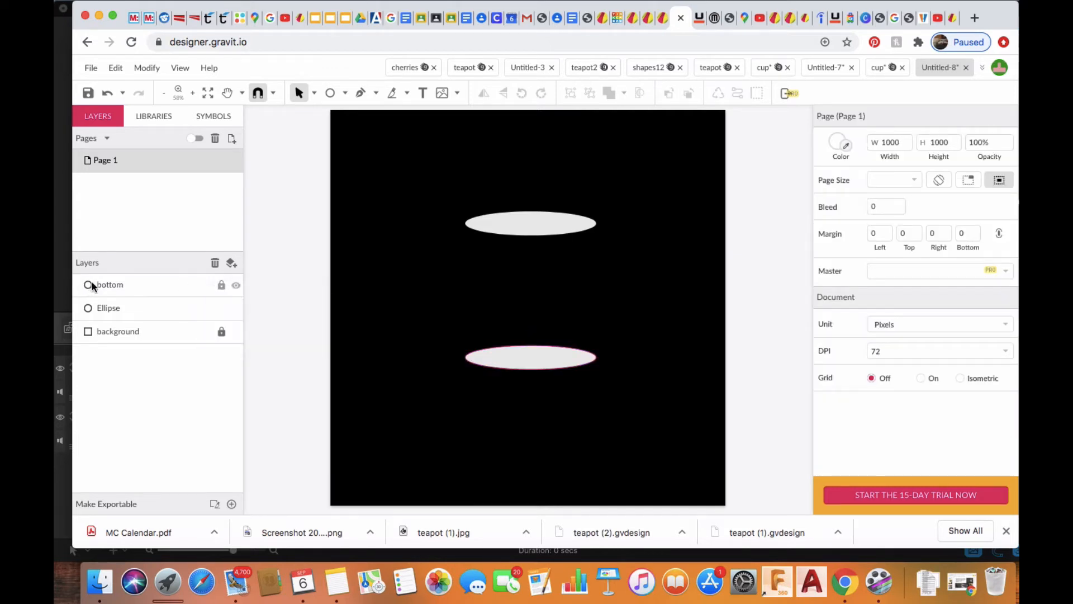
Rename the upper ellipse's layer as "top" and lock it
click(116, 308)
double_click(110, 307)
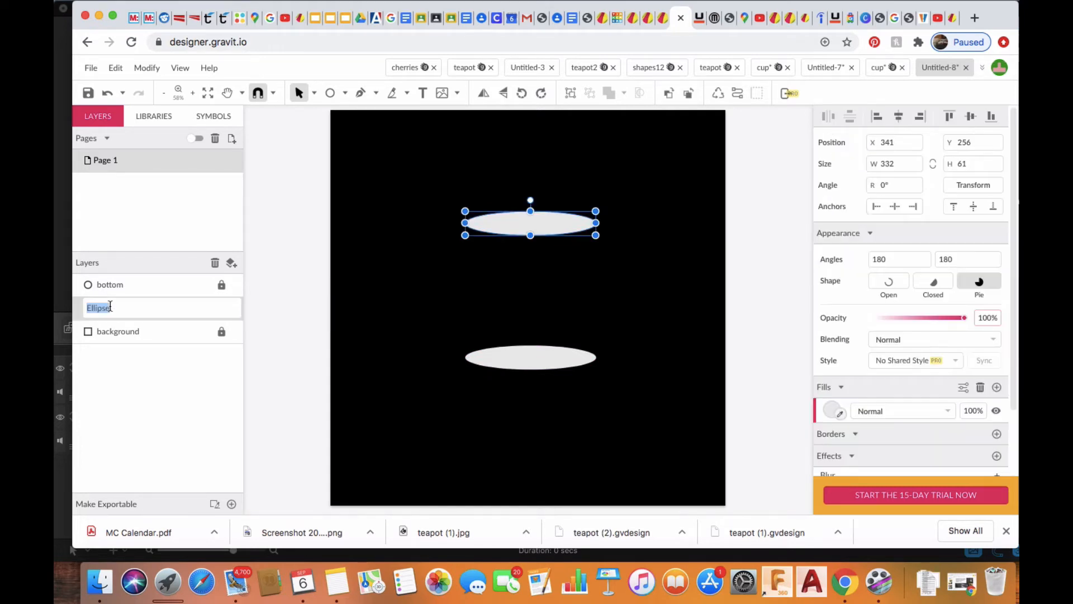
text(top)
key(Return)
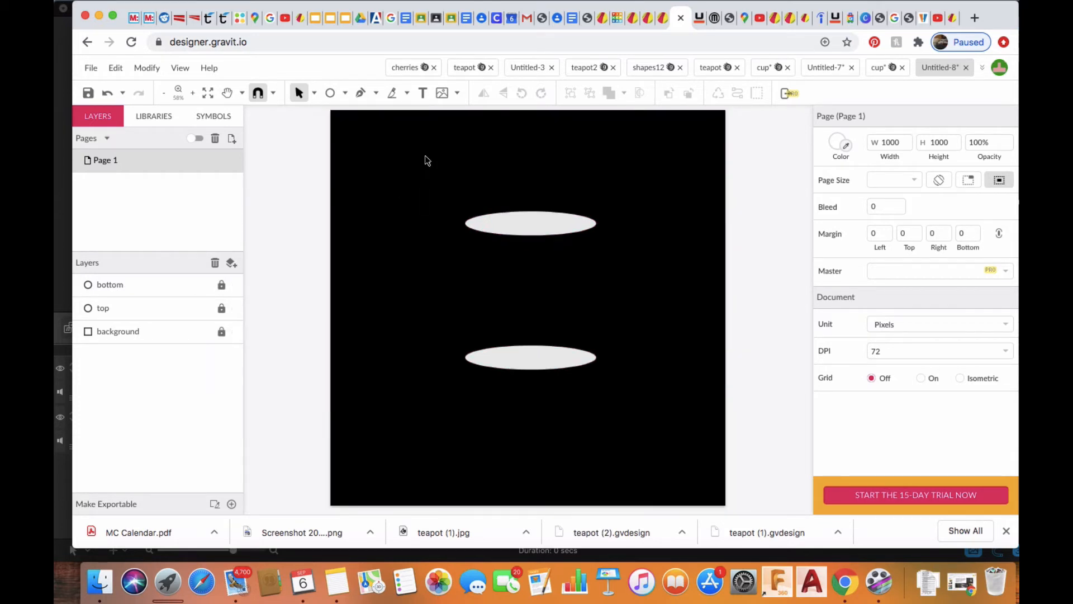
Draw a closed Pen path about 378 × 377 px for the cup body, joining both ellipses' side ends and curving along their lower edges
click(361, 94)
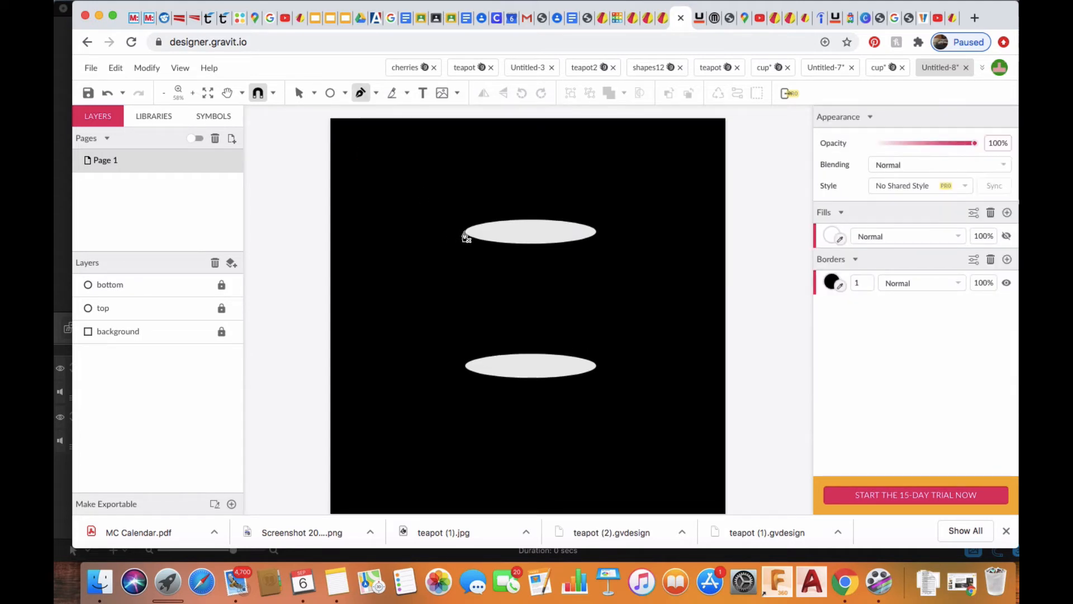
click(464, 231)
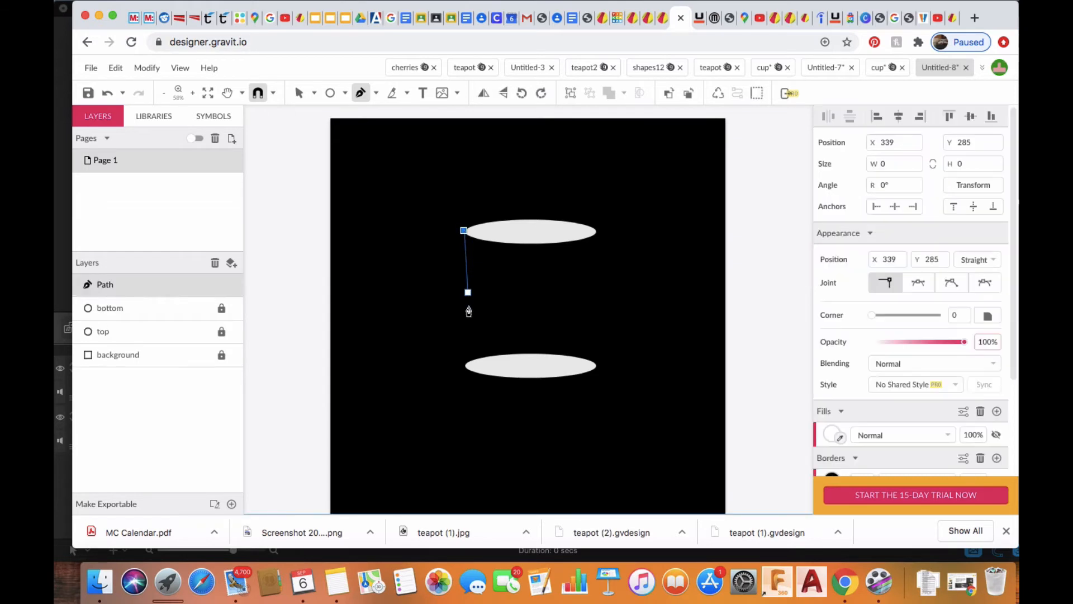
click(465, 366)
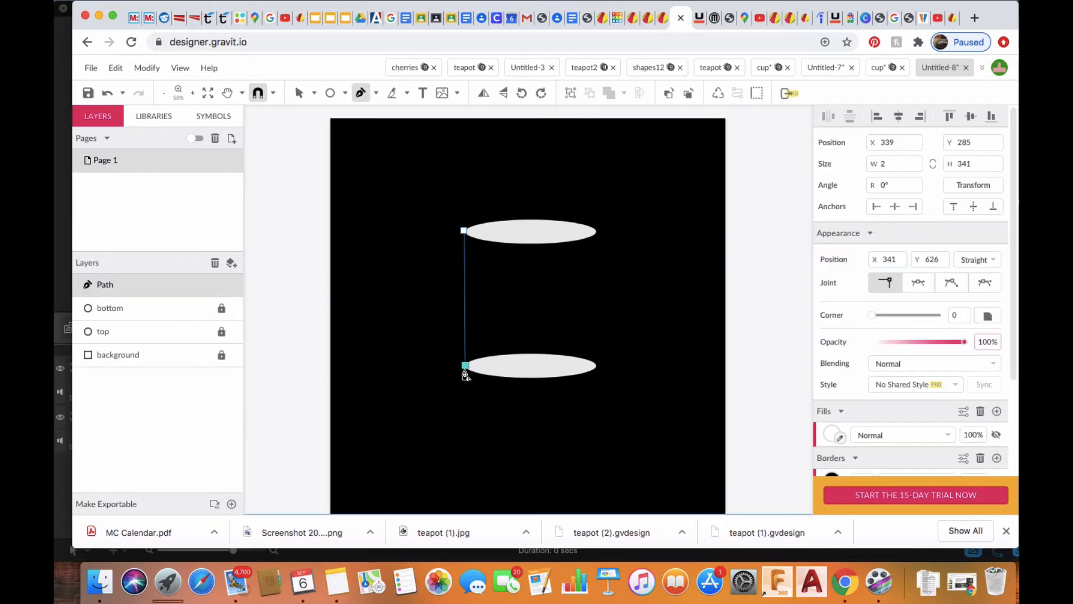
click(528, 381)
drag(528, 382, 569, 384)
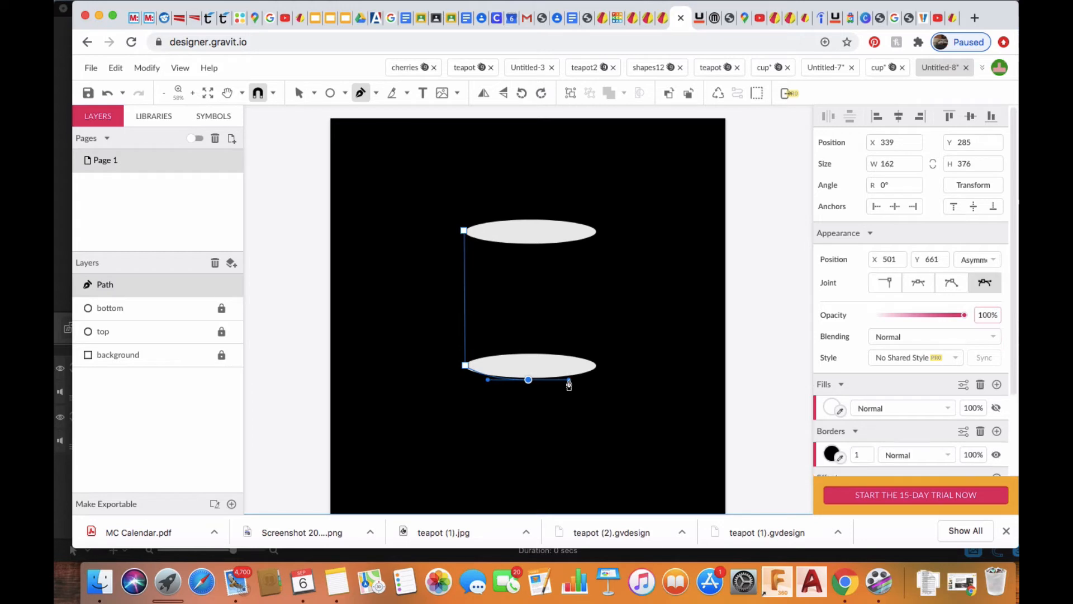
click(596, 366)
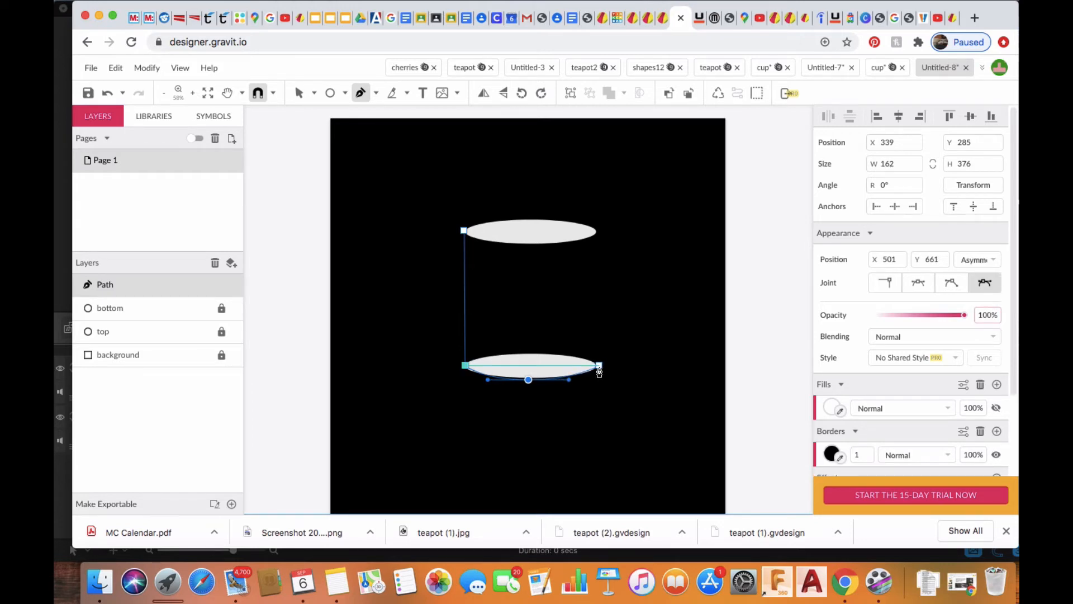
drag(600, 368, 625, 361)
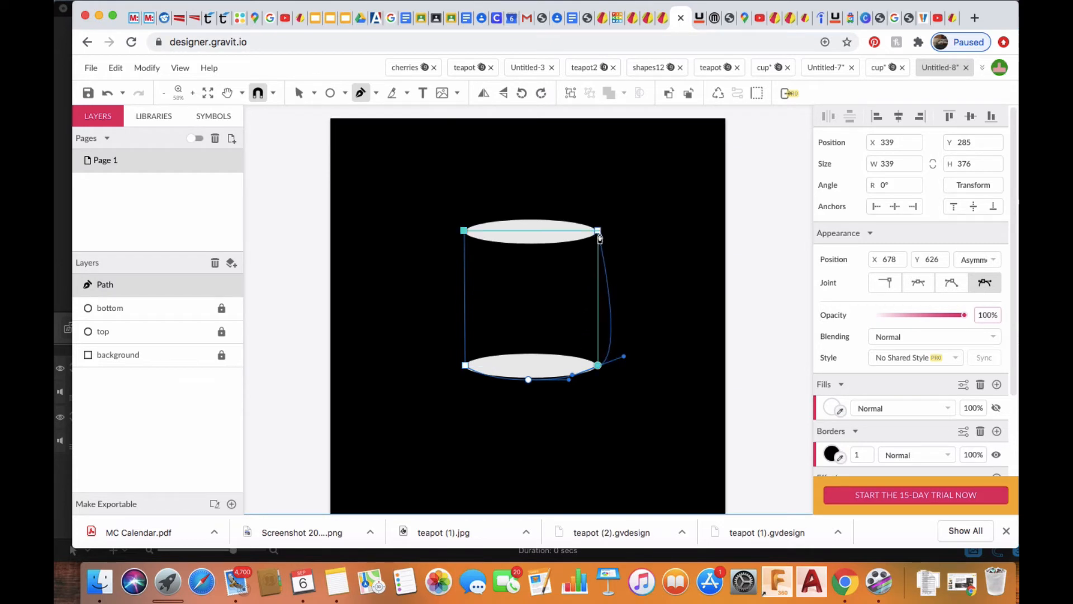
click(599, 235)
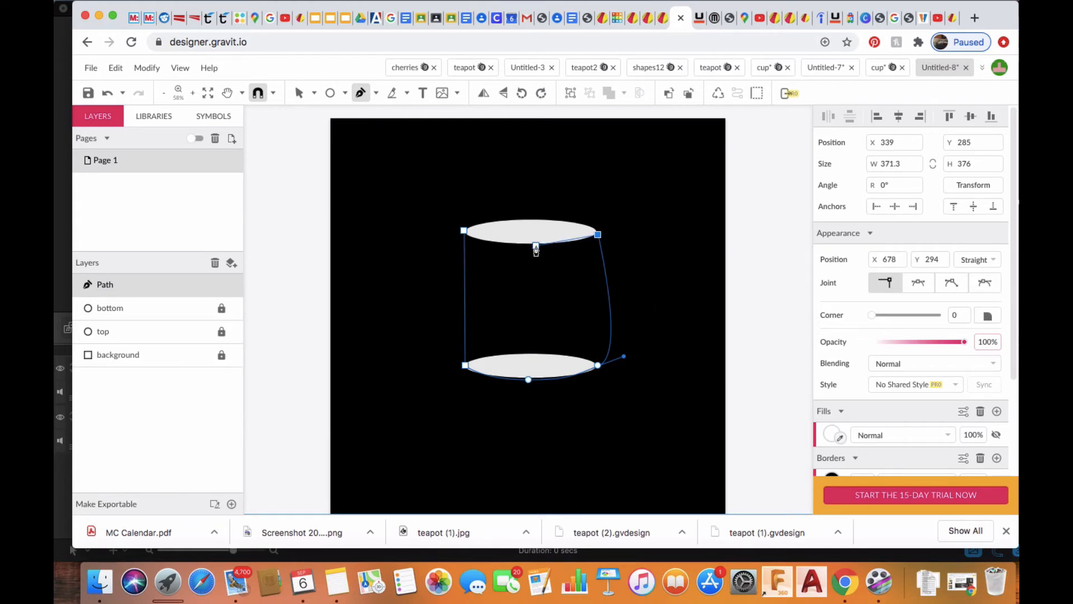
click(535, 247)
drag(536, 250, 503, 251)
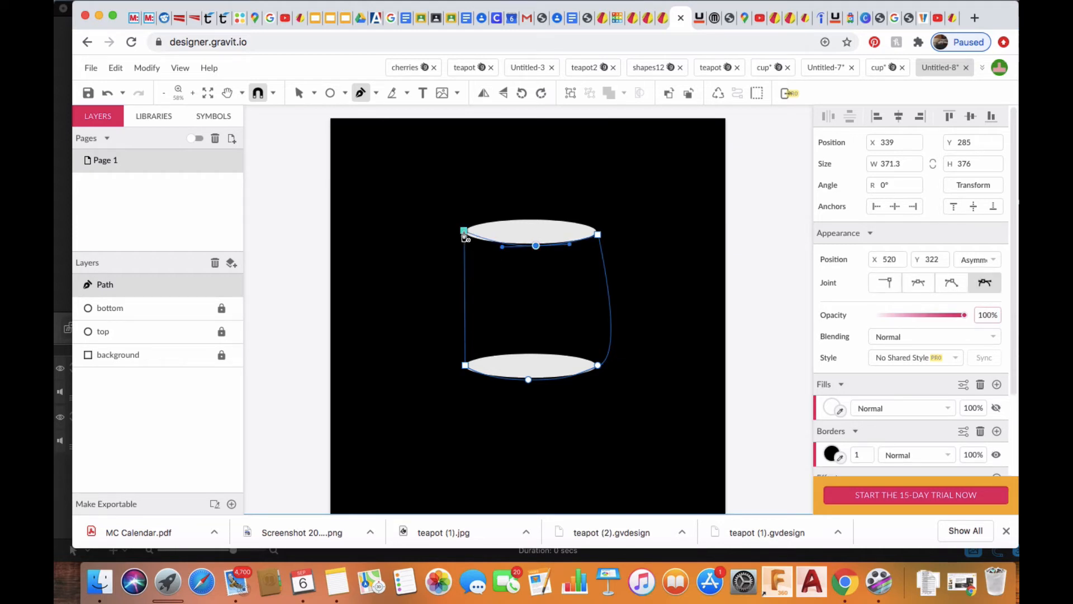
mouse_move(464, 235)
mouse_down()
mouse_move(454, 223)
mouse_move(460, 229)
mouse_up()
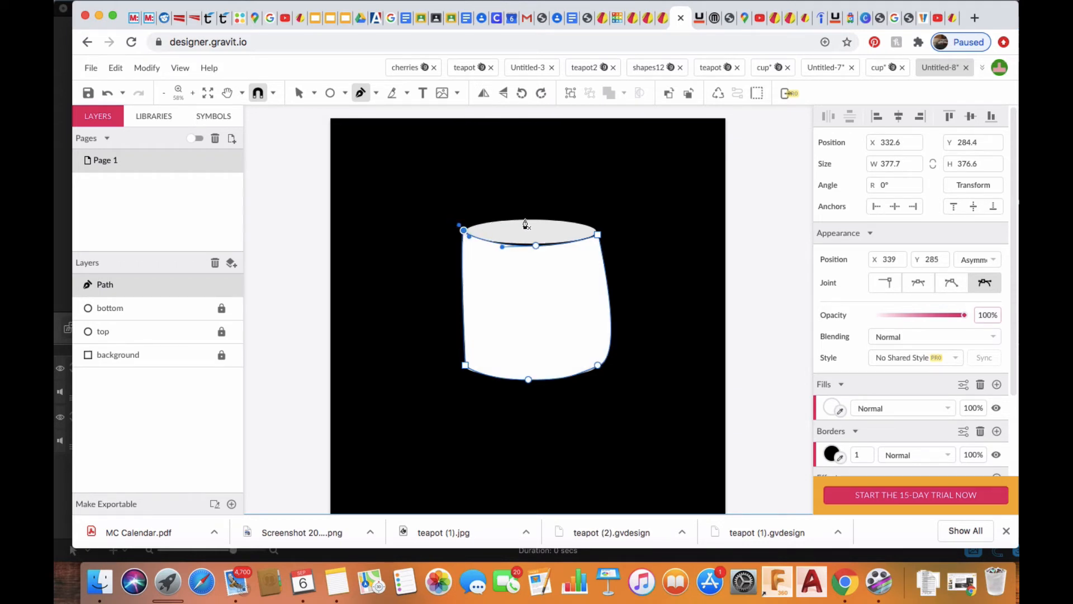
Change the cup path's lower-right anchor point to a straight joint with the Subselect tool
scroll(718, 222, up, 1)
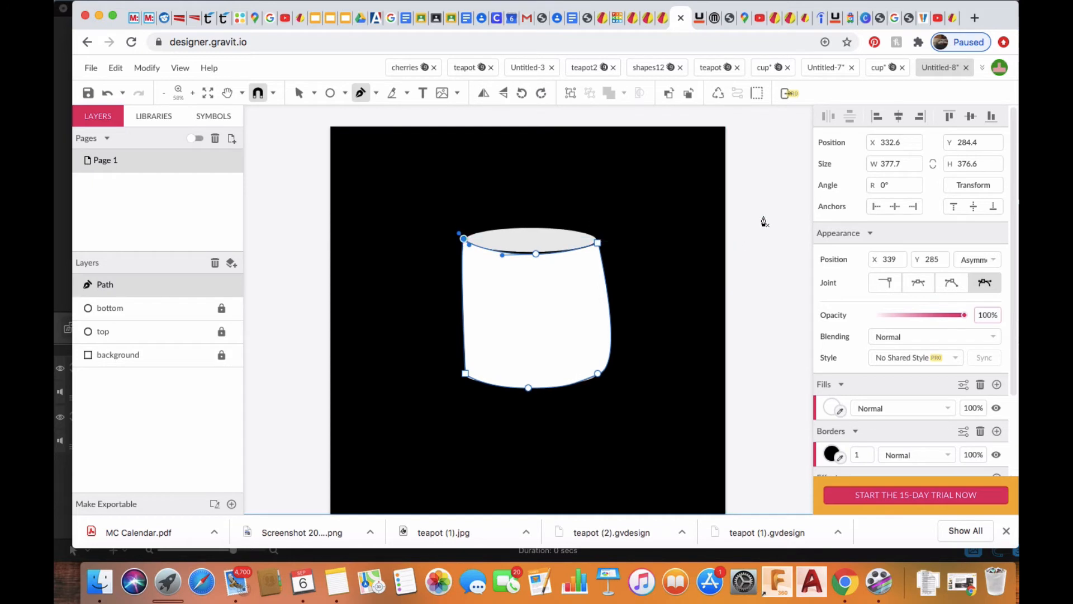
scroll(772, 222, right, 5)
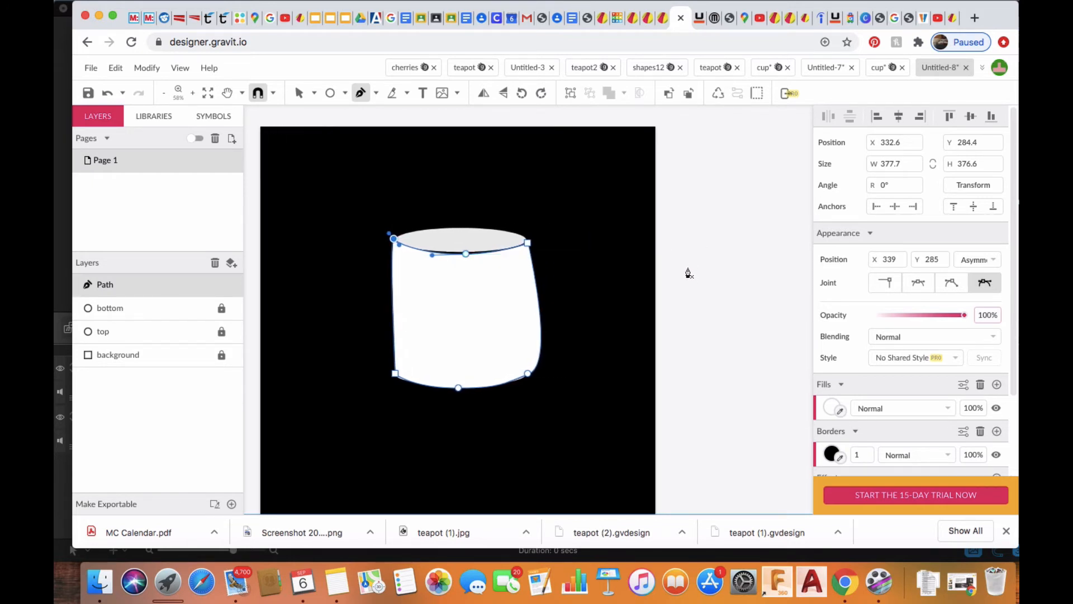
scroll(686, 271, up, 1)
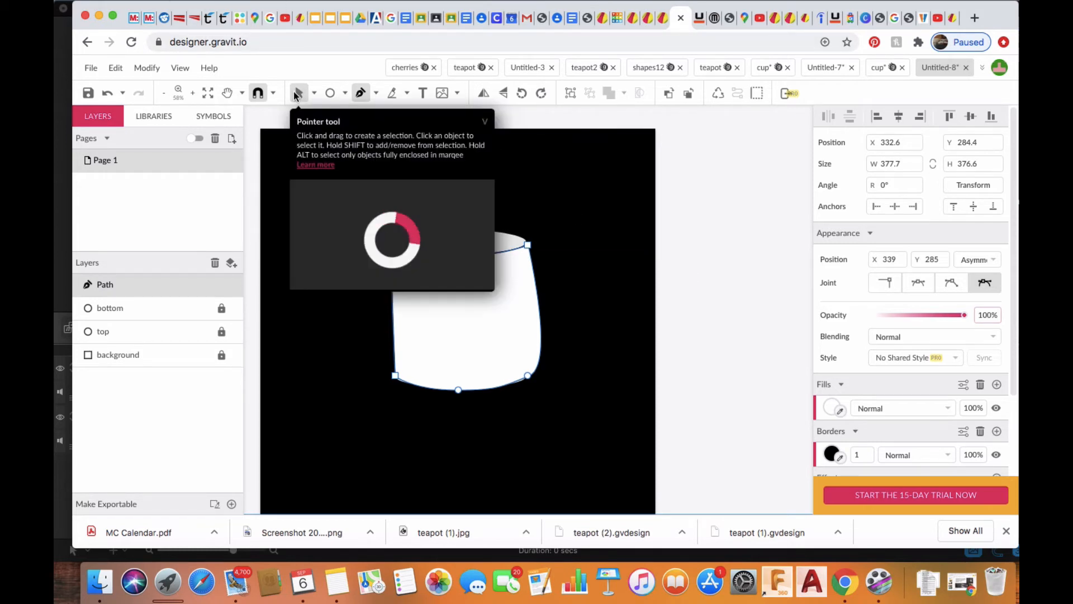
click(313, 94)
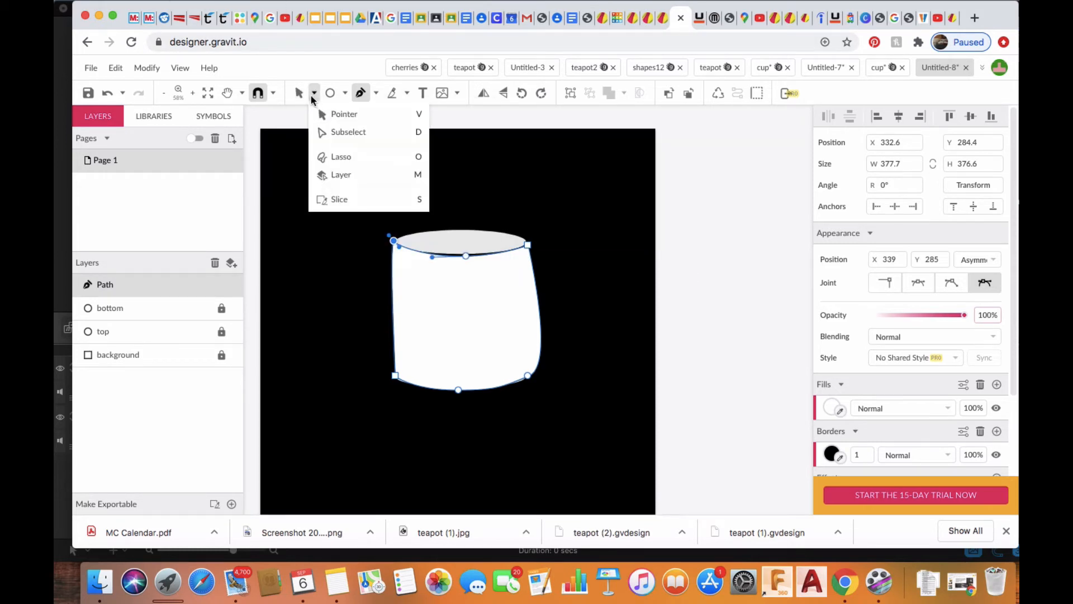
click(347, 133)
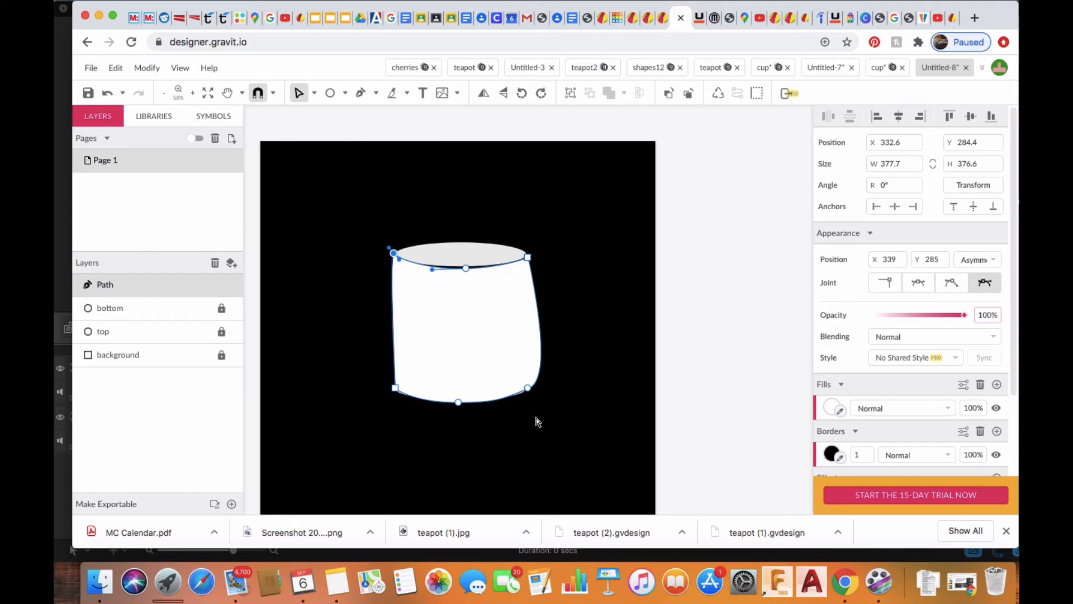
click(528, 388)
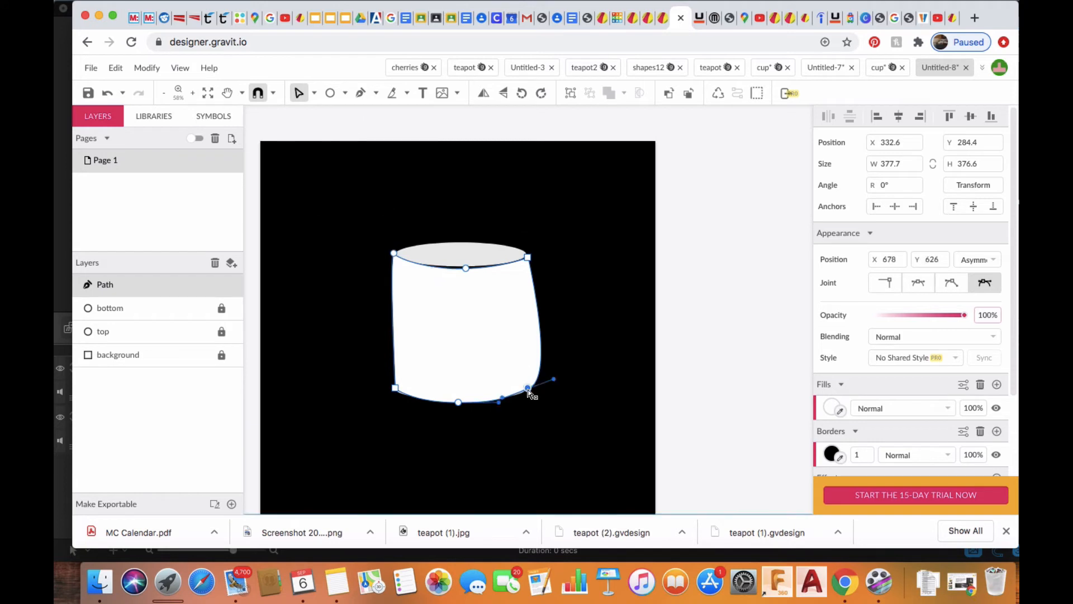
click(887, 283)
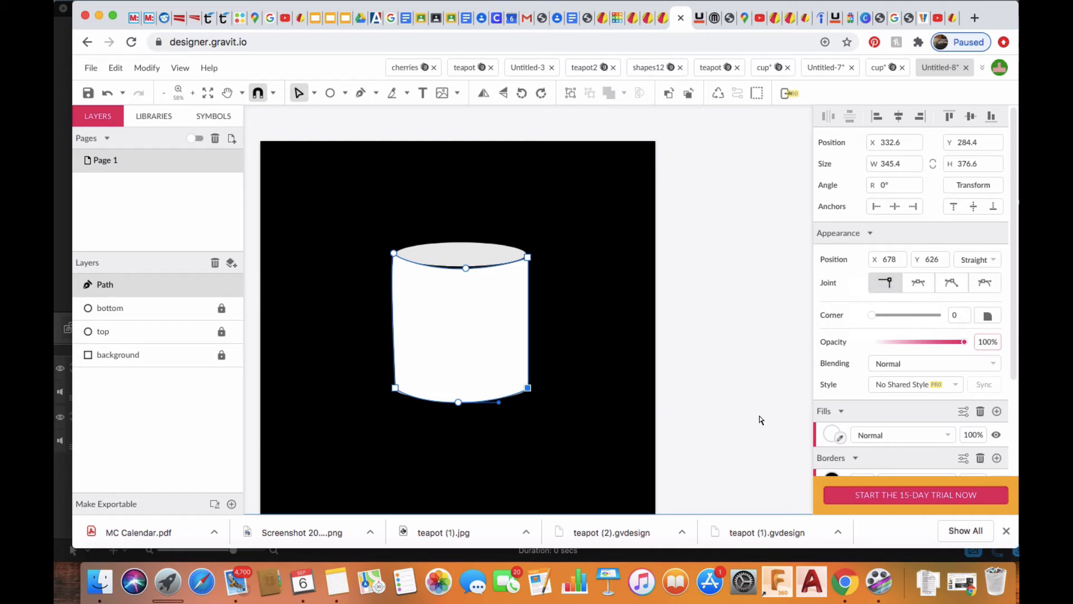
Fill the cup body with a horizontal linear gradient from white #FFFFFF to dark gray #464646
click(832, 434)
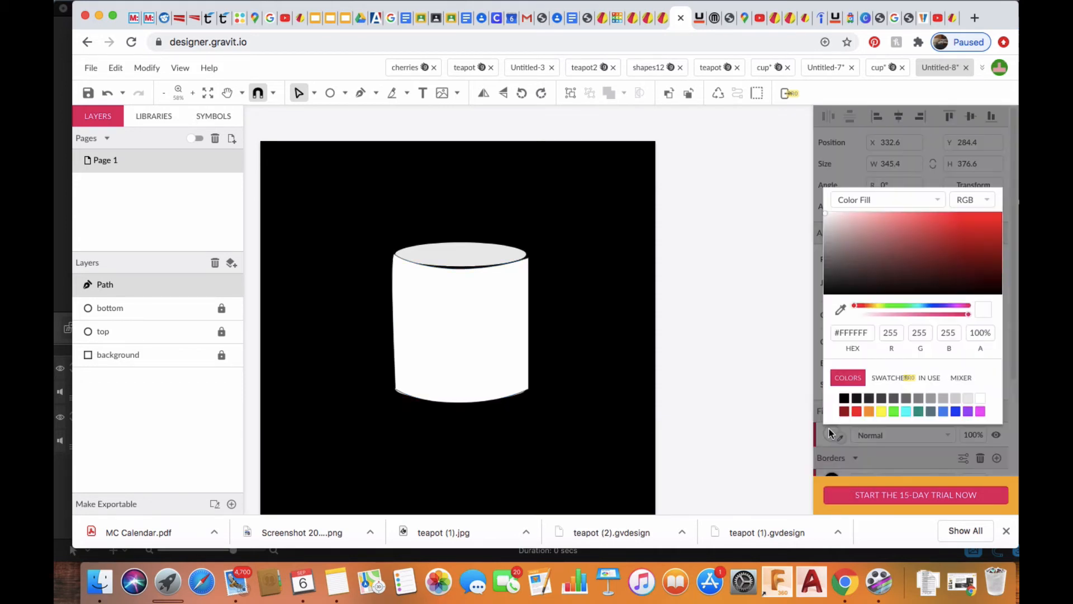
click(939, 200)
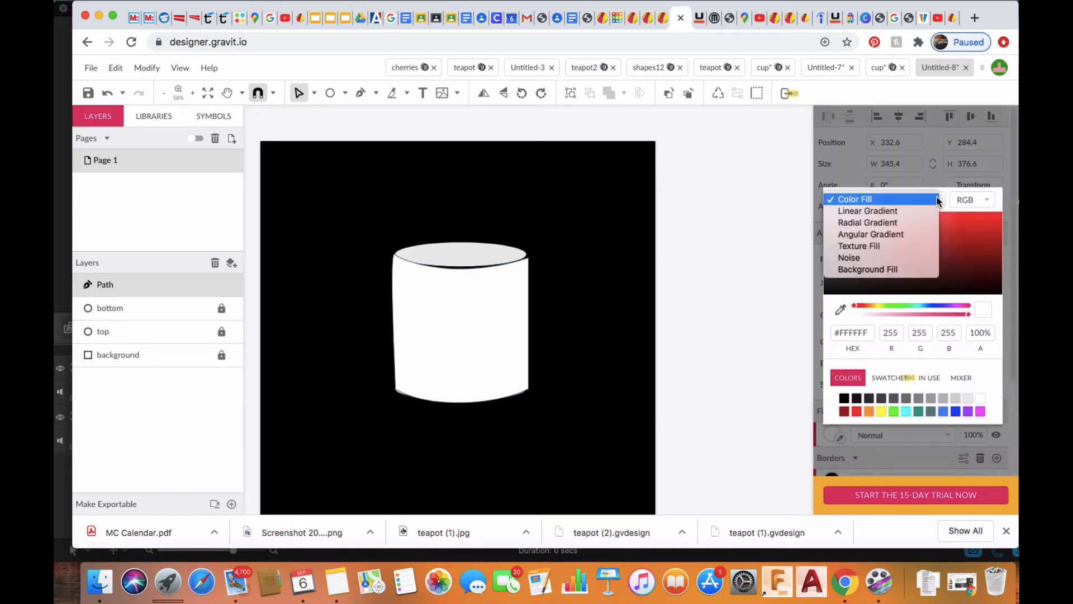
click(914, 210)
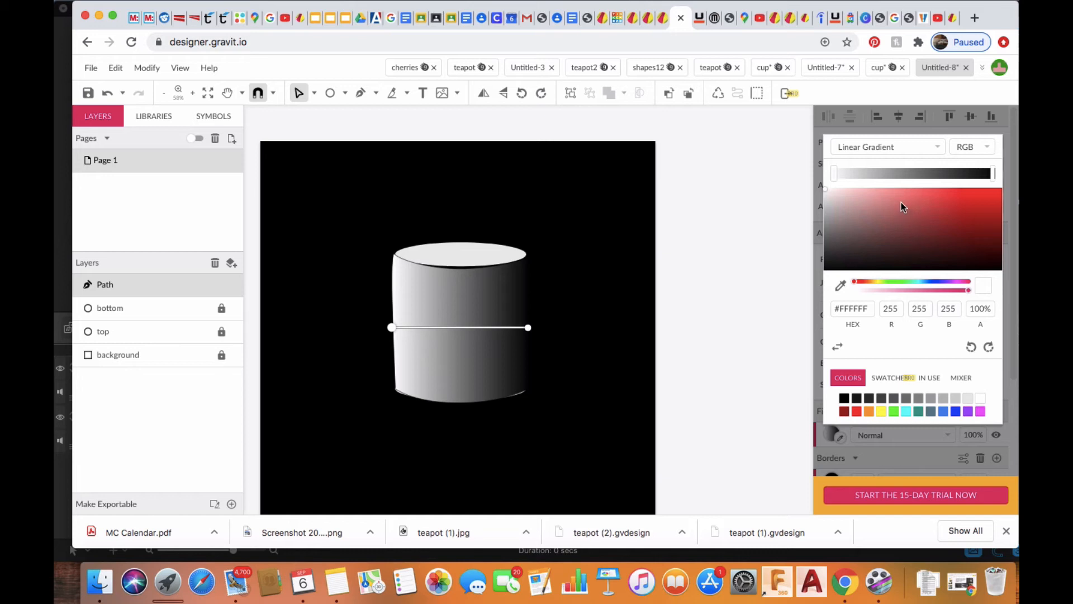
click(992, 175)
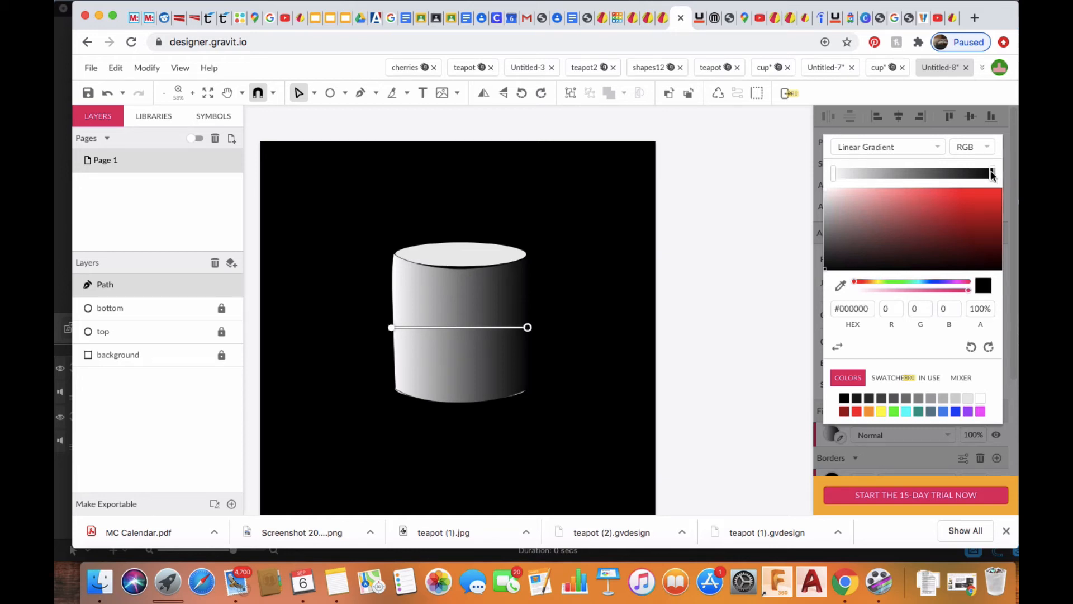
click(895, 398)
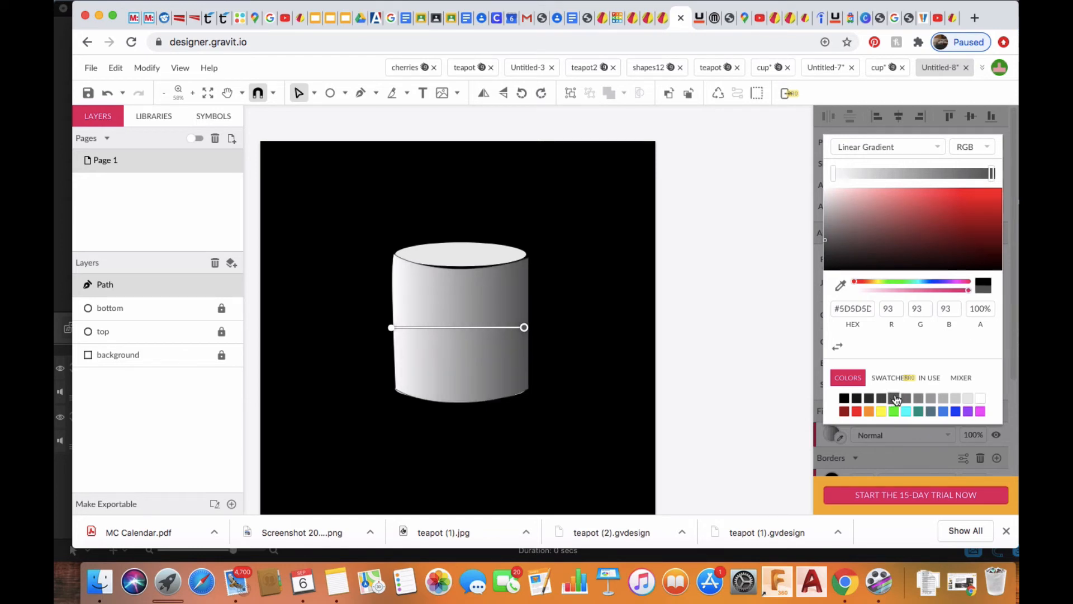
click(881, 399)
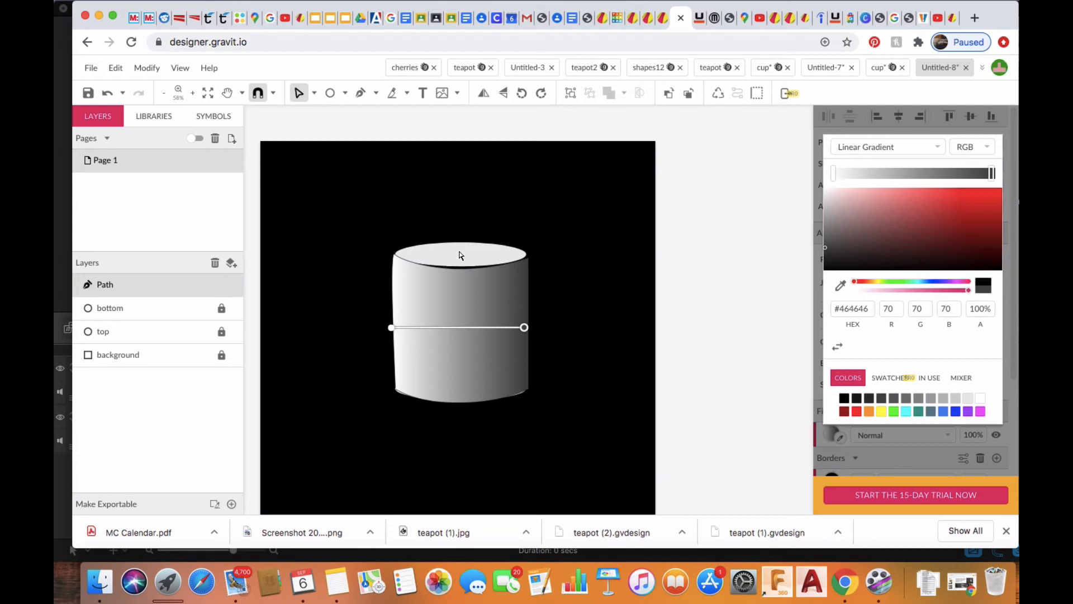
Unlock the "top" layer and fill its ellipse with a linear gradient from #EBEBEB to #2E2E2E
click(222, 332)
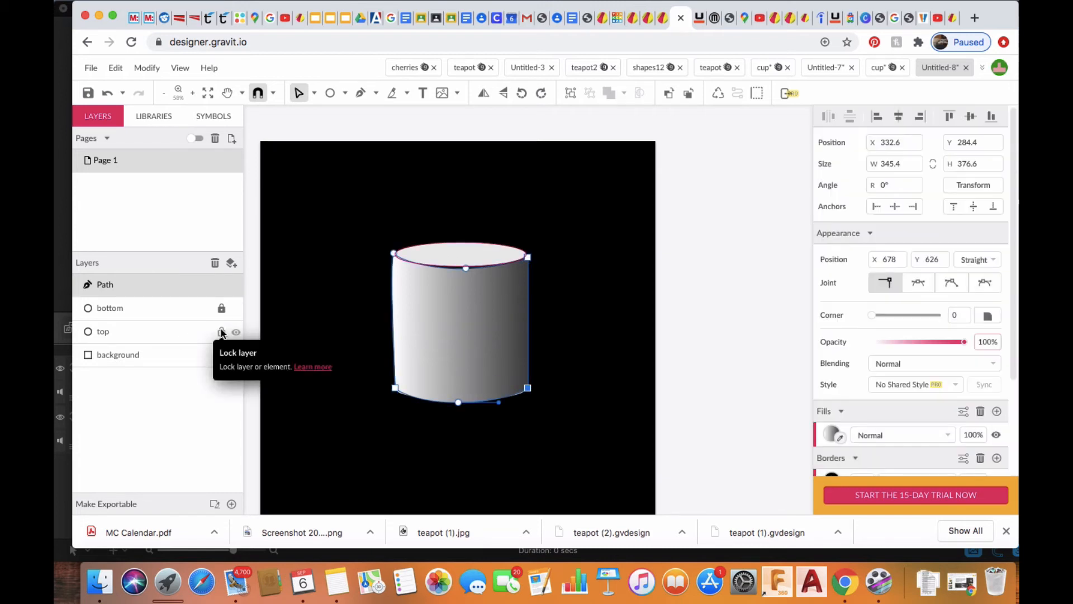
click(455, 257)
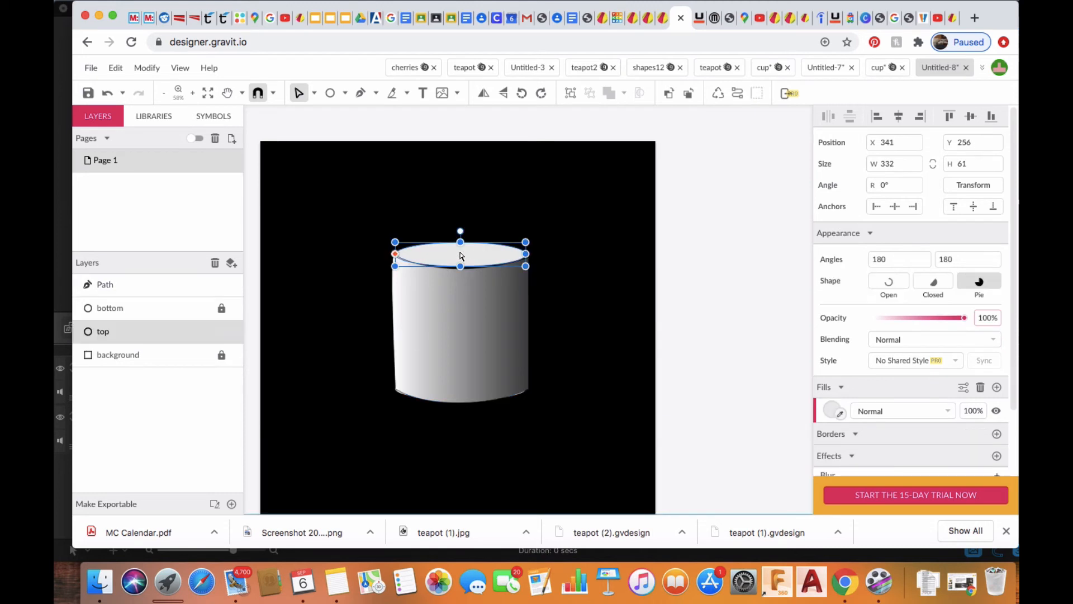
click(832, 411)
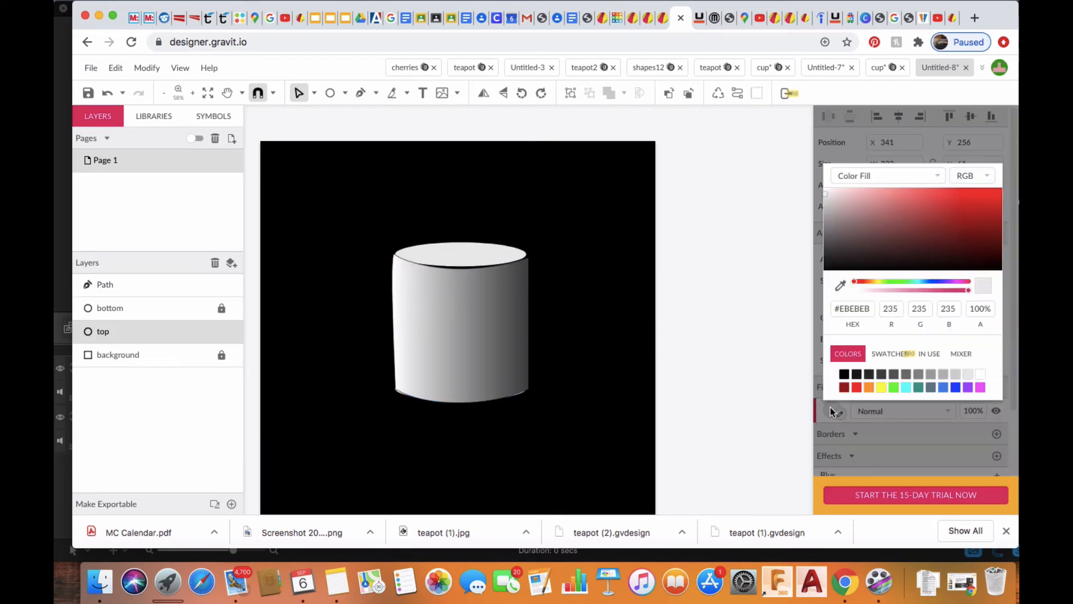
click(937, 177)
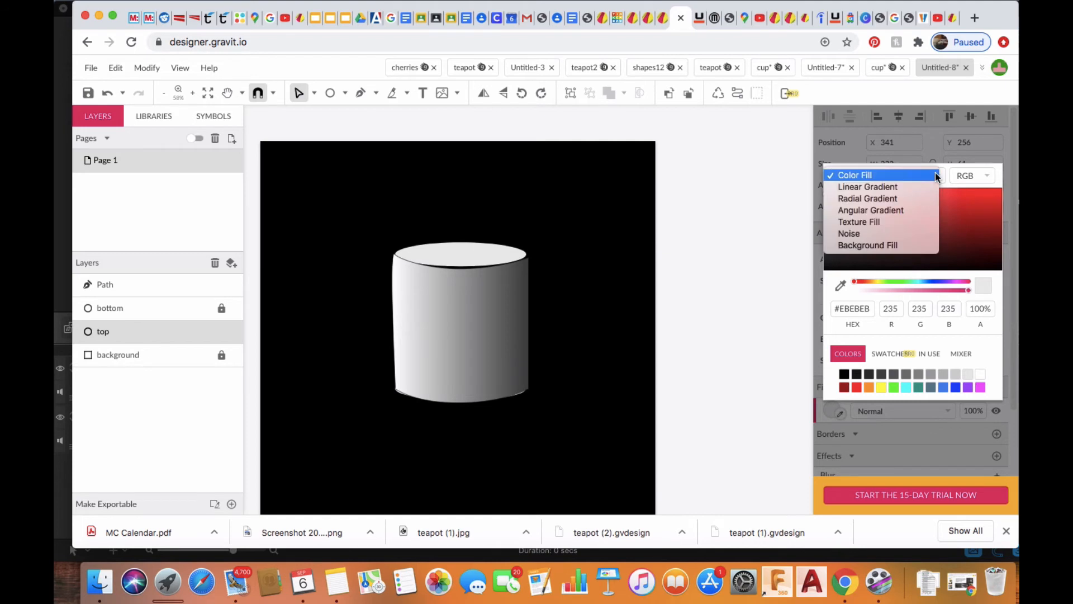
click(920, 187)
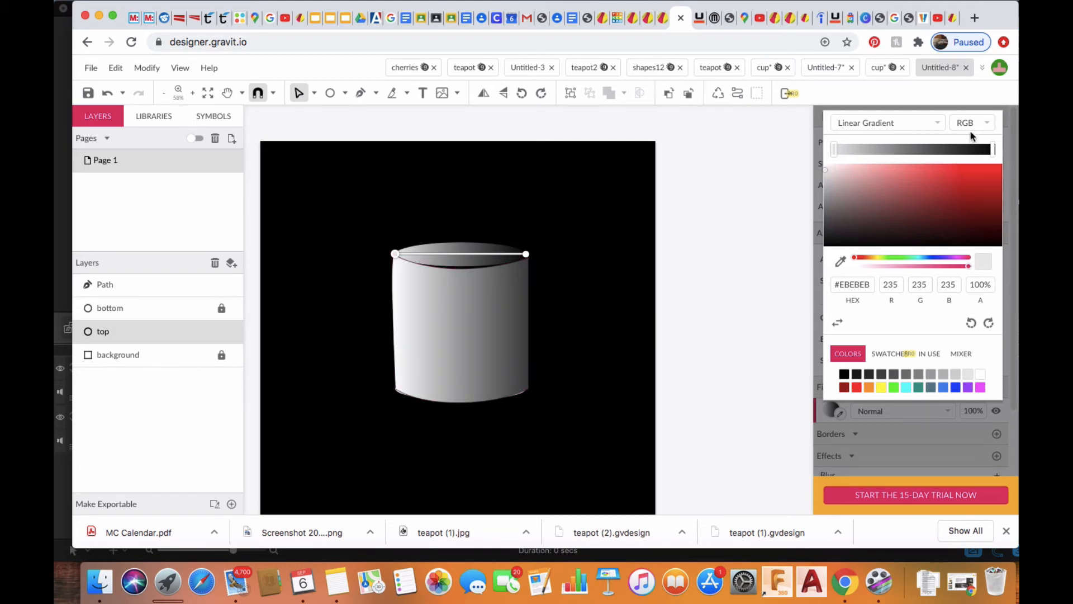
click(993, 150)
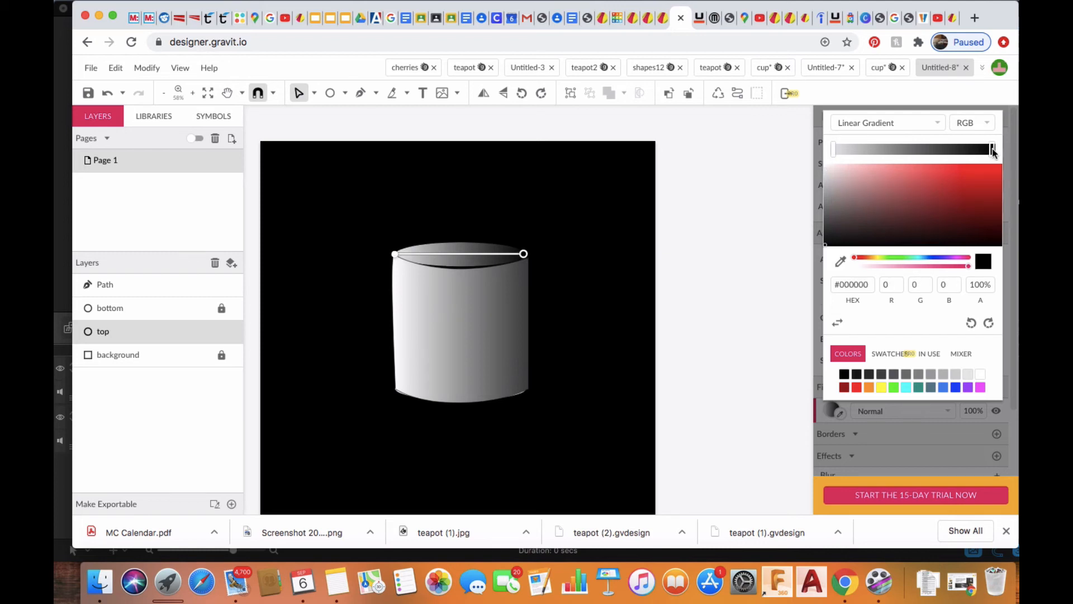
click(882, 374)
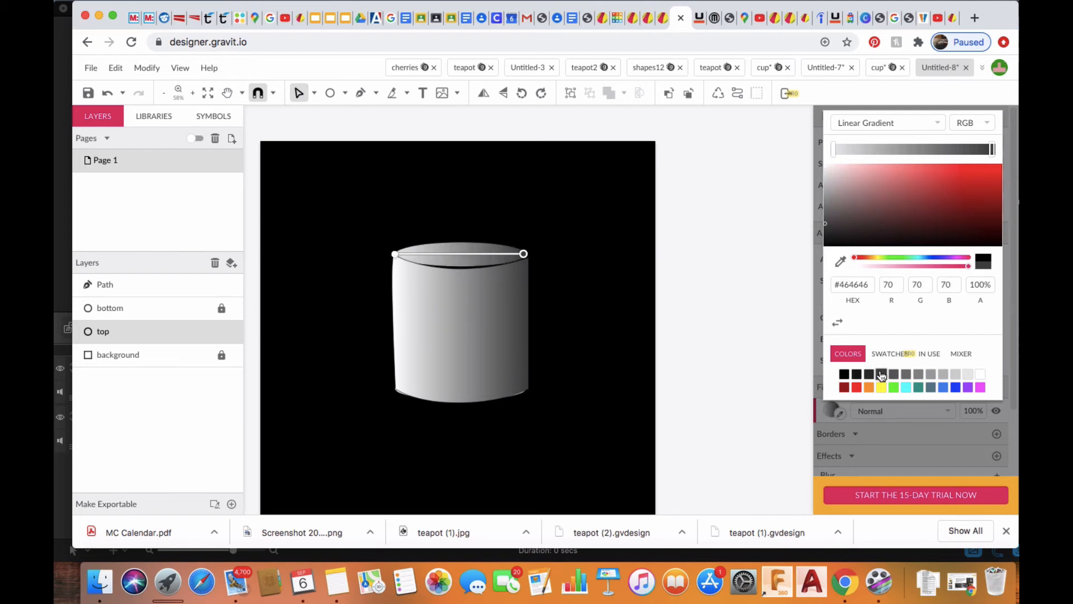
click(868, 374)
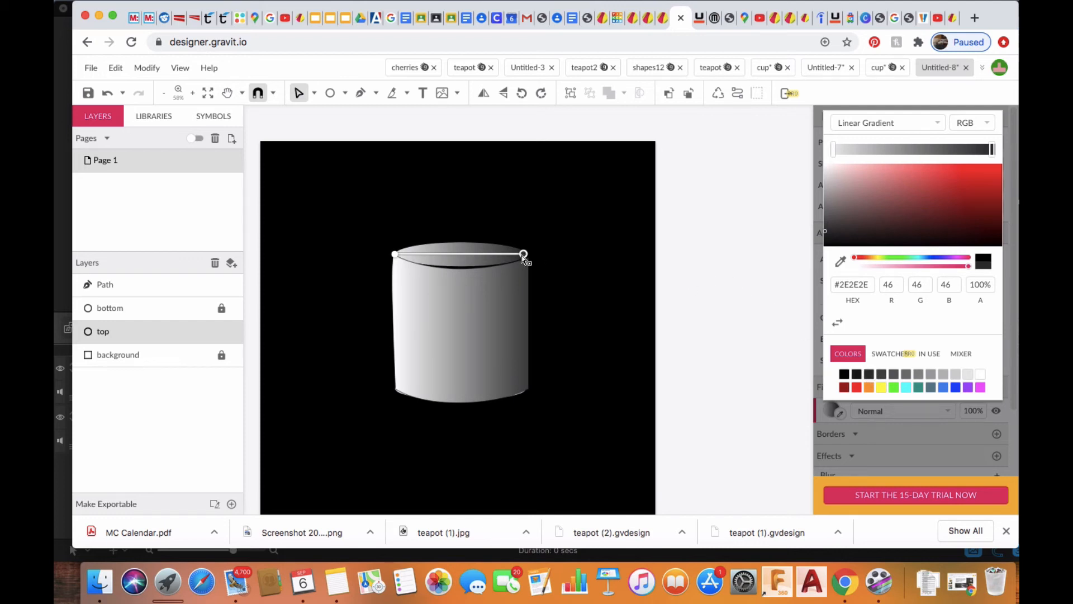
Tilt the top ellipse's gradient diagonally, from its upper-left edge to its lower-right edge, and deselect the ellipse
drag(523, 255, 496, 267)
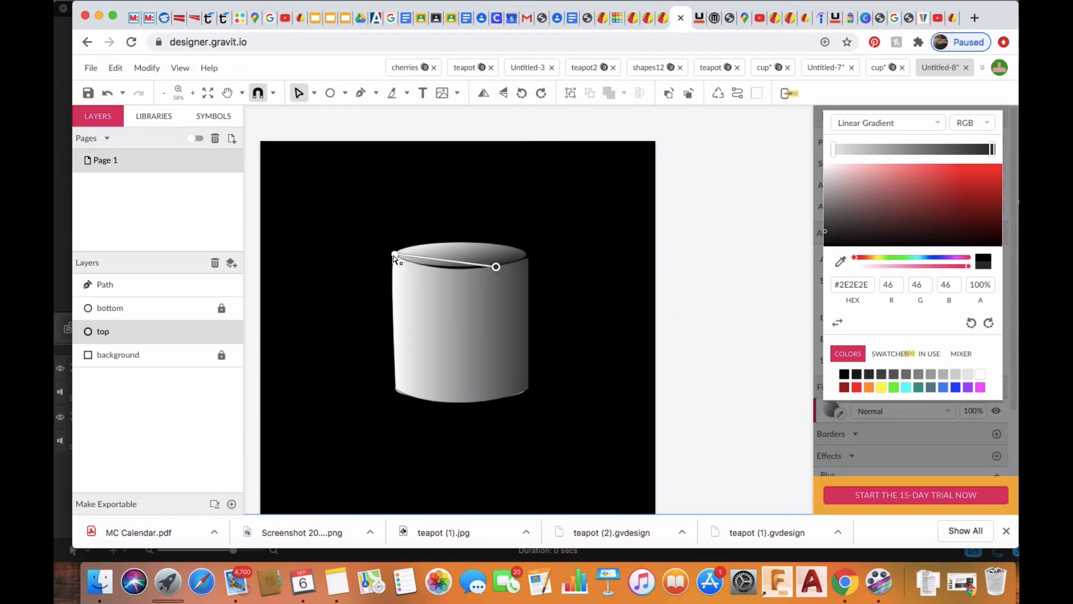
drag(394, 259, 414, 241)
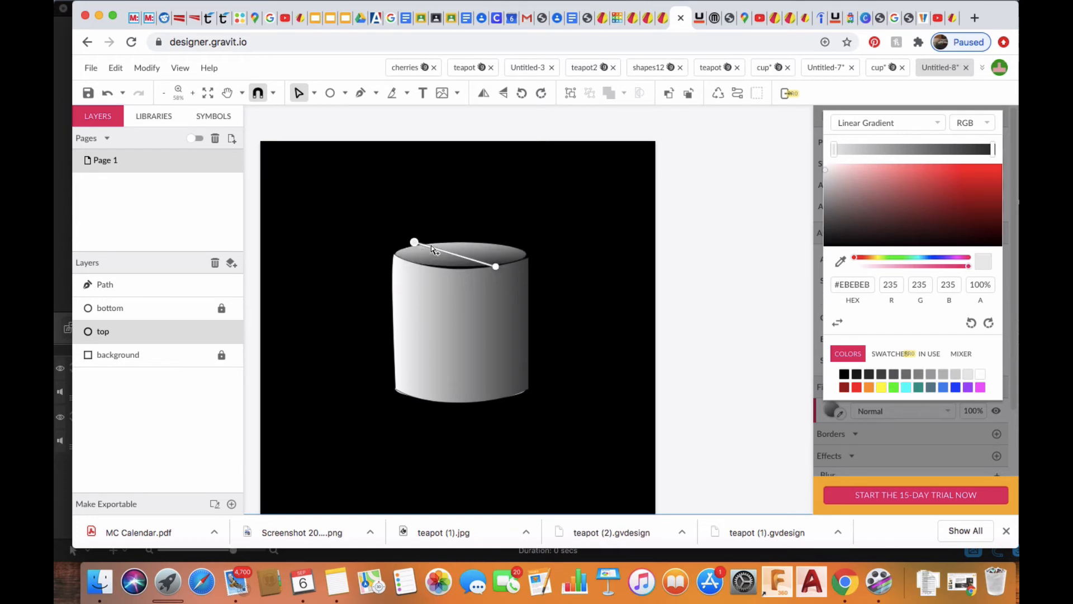
click(729, 308)
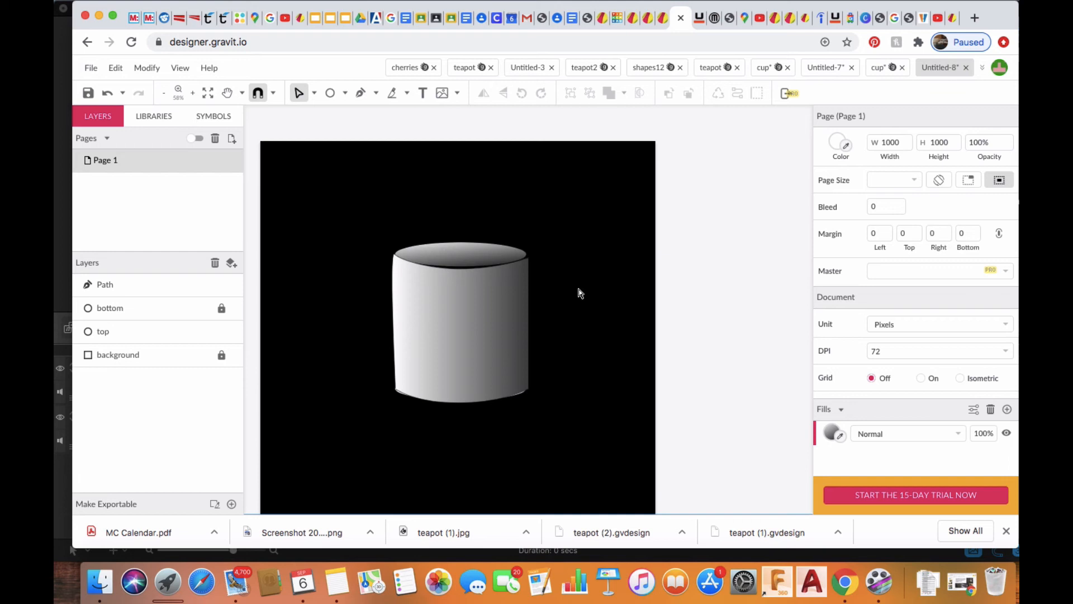
Rename the cup body's path layer as "cup"
double_click(106, 285)
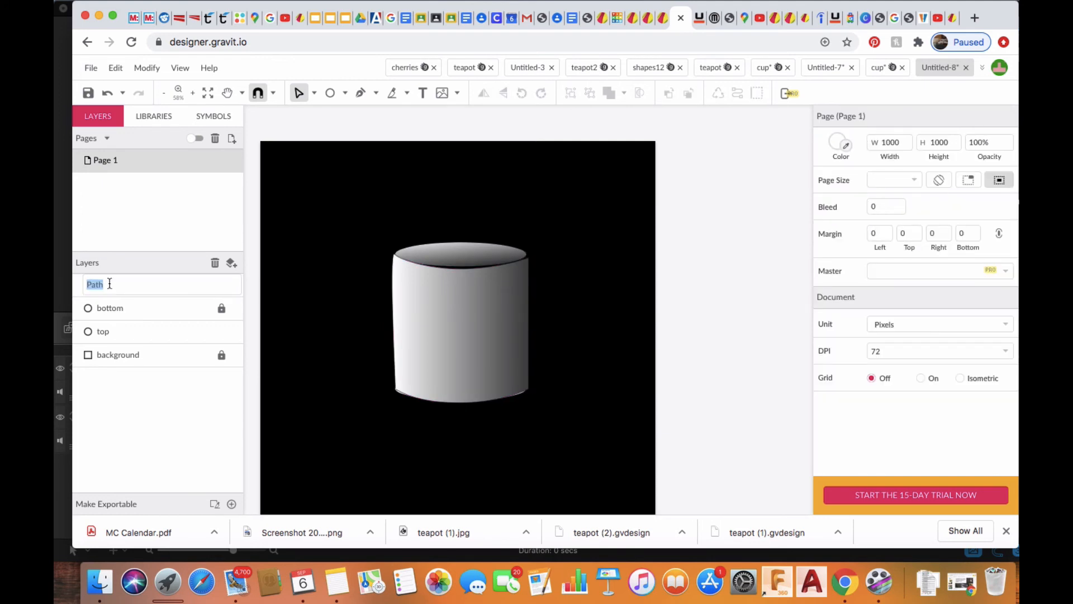
text(cup)
key(Return)
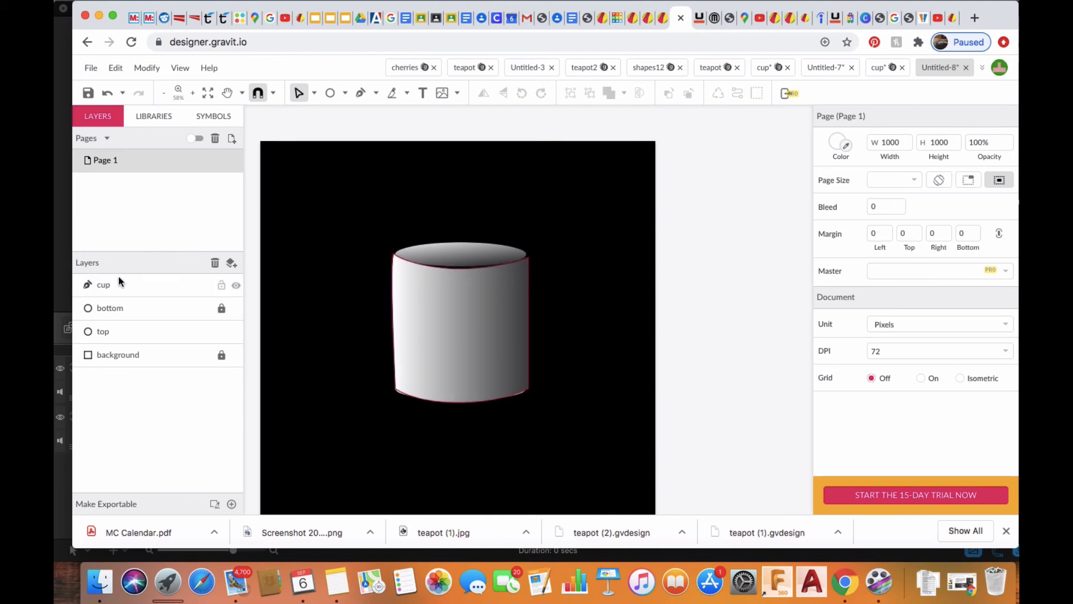
Lock the "cup" layer and draw the handle's outer curve with the Pen tool, starting and ending on the cup's right edge
click(222, 286)
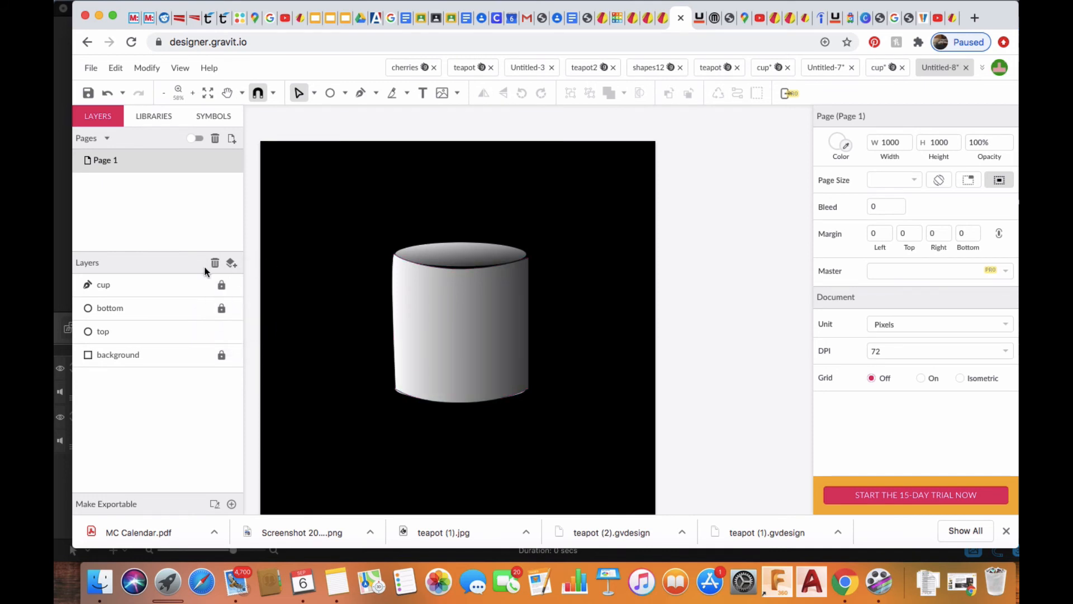
click(361, 94)
scroll(481, 233, up, 1)
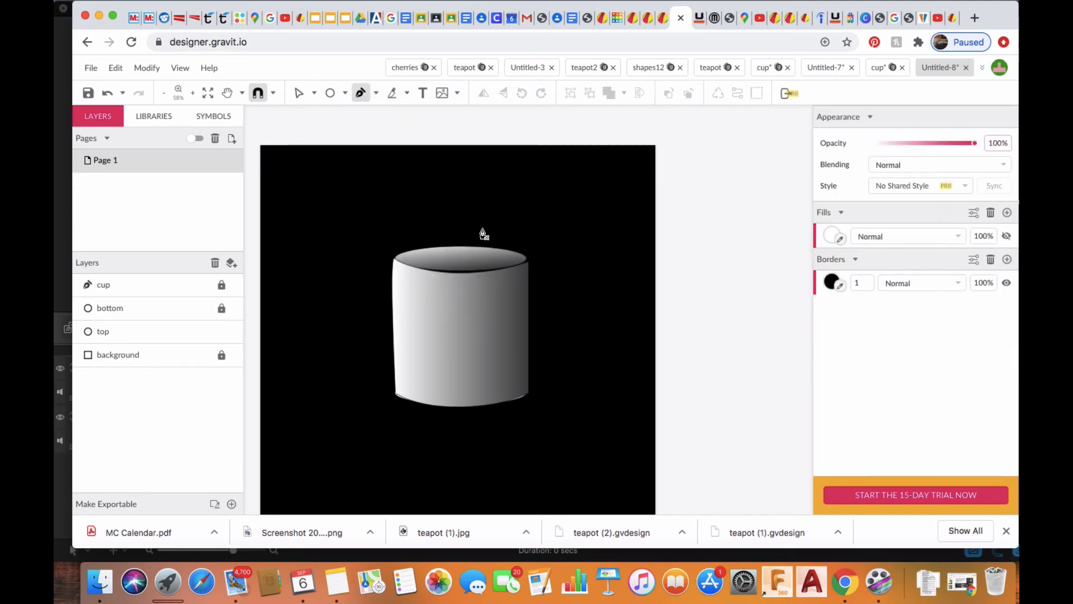
click(527, 287)
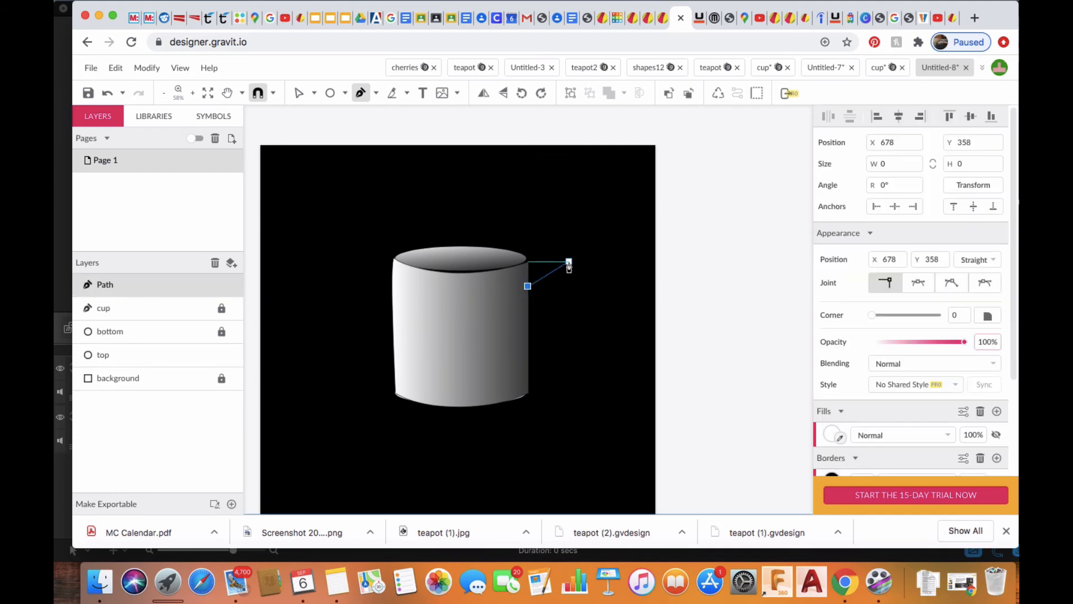
drag(570, 262, 604, 268)
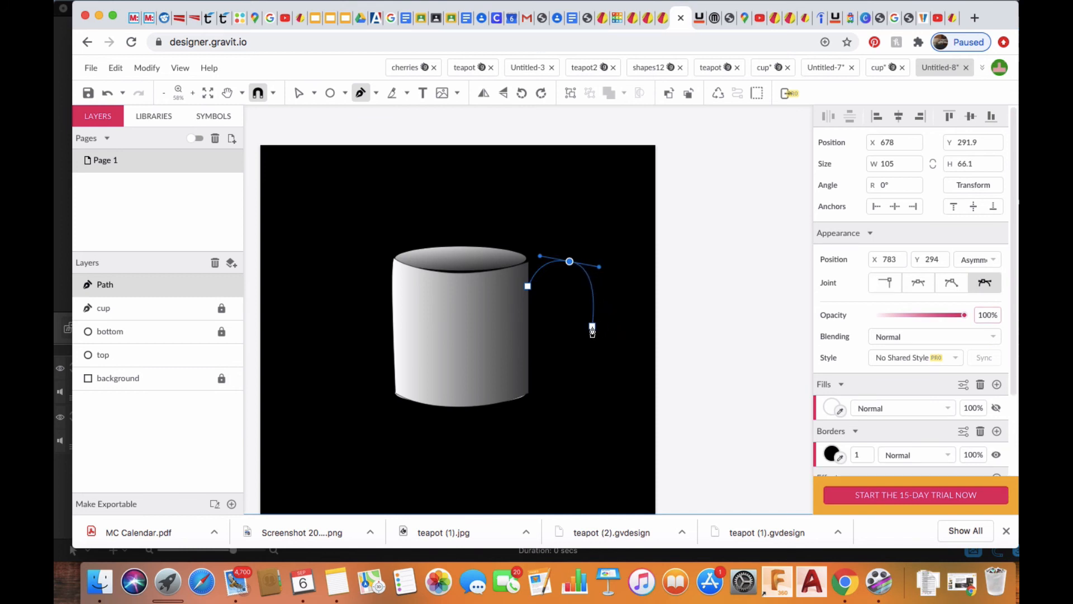
drag(592, 326, 583, 342)
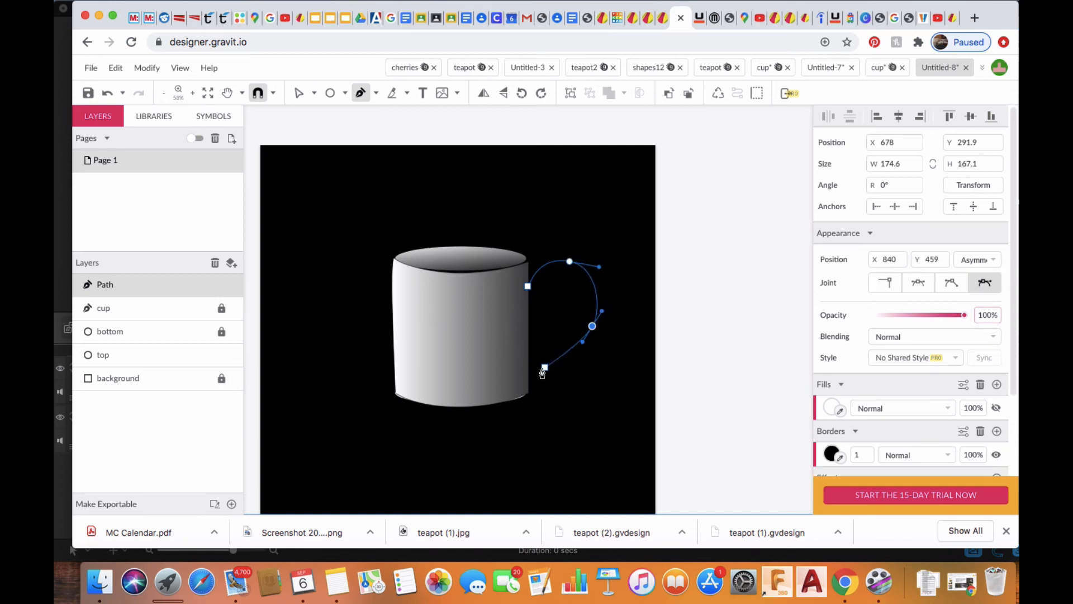
click(528, 360)
mouse_move(531, 366)
mouse_down()
mouse_move(547, 372)
mouse_move(530, 378)
mouse_up()
click(528, 371)
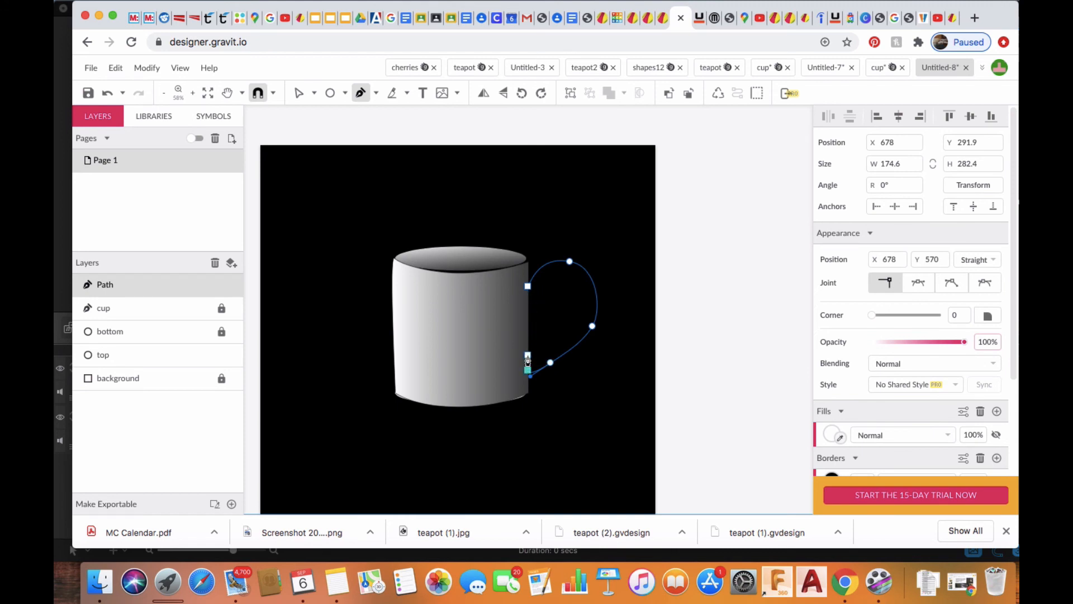
Draw the handle's inner curve back up to the cup's edge and close the path, about 175 × 282 px overall
drag(527, 355, 562, 334)
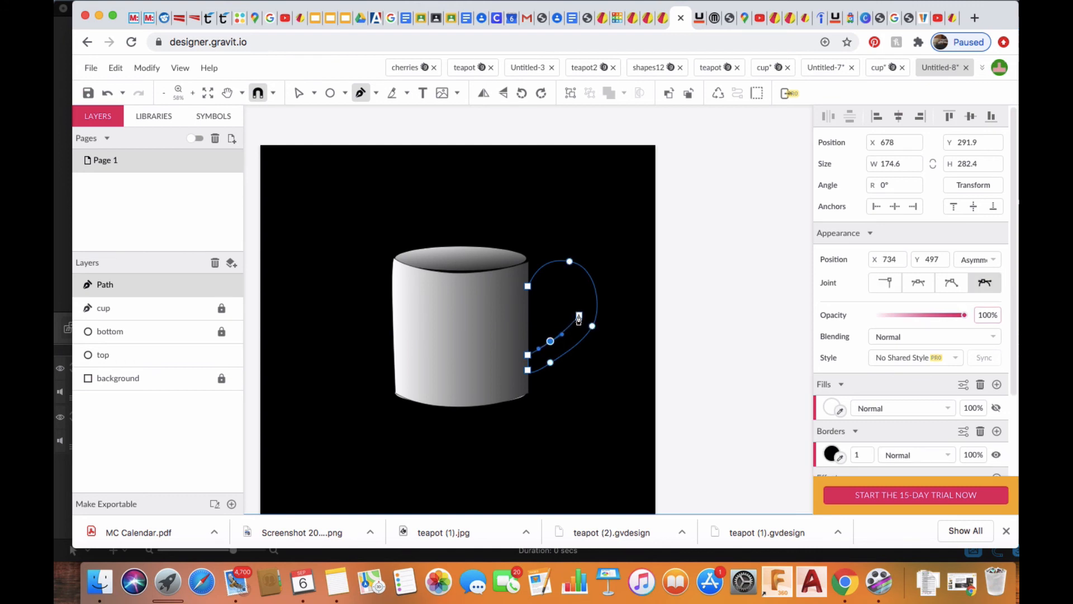
drag(578, 309, 565, 282)
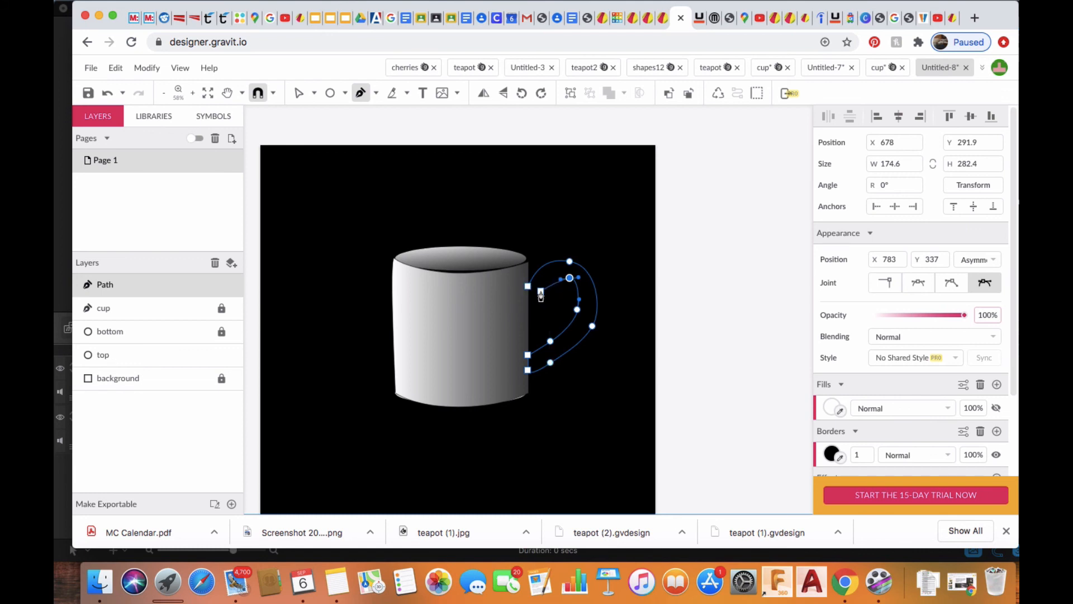
drag(543, 293, 532, 315)
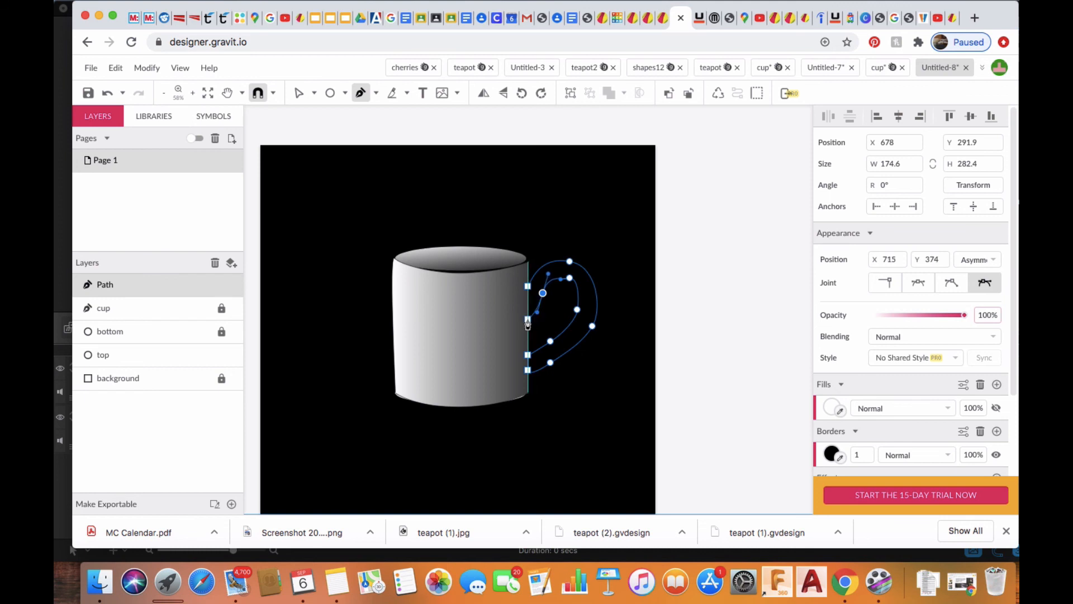
click(527, 287)
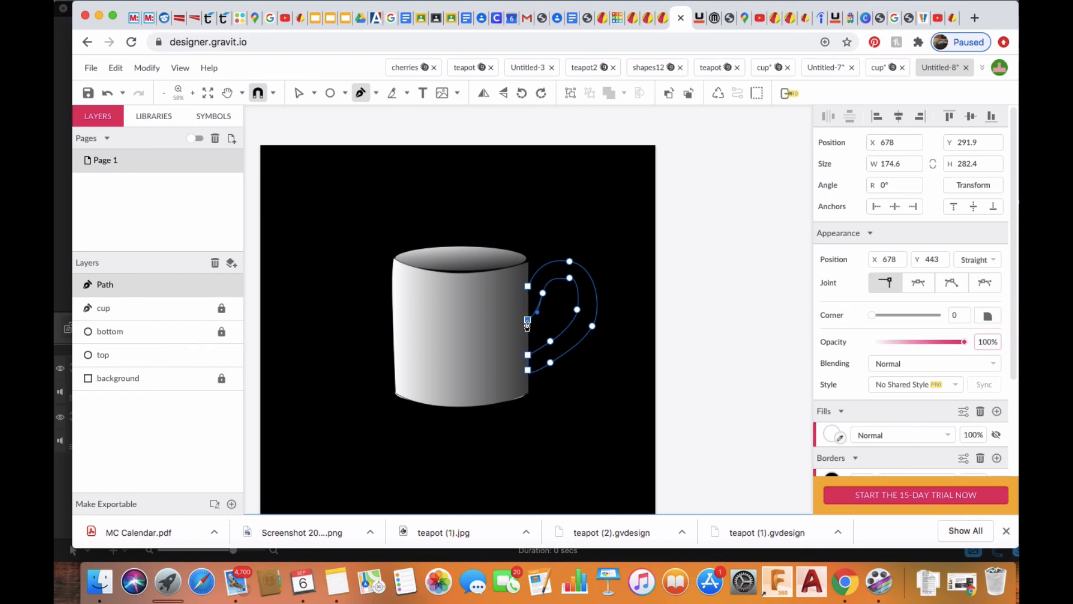
click(528, 288)
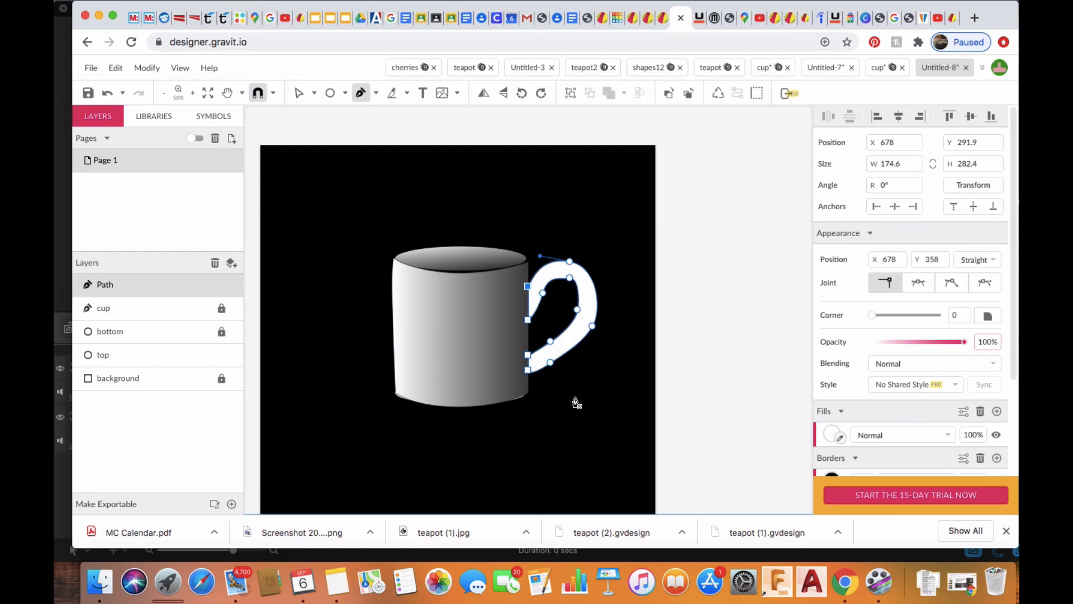
Fill the handle with solid gray #8B8B8B
scroll(704, 505, down, 2)
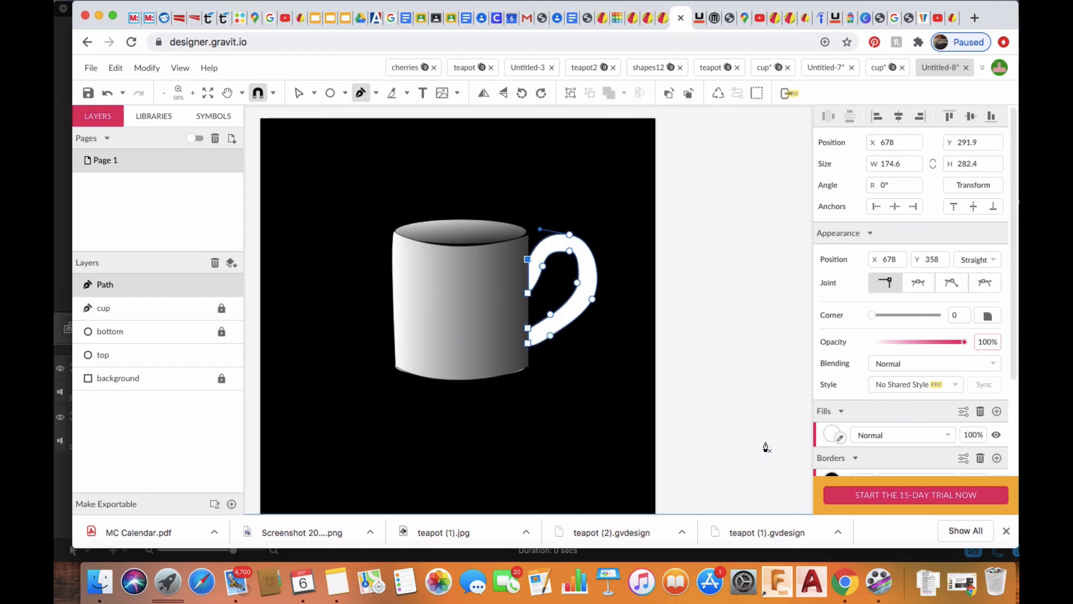
scroll(775, 442, right, 4)
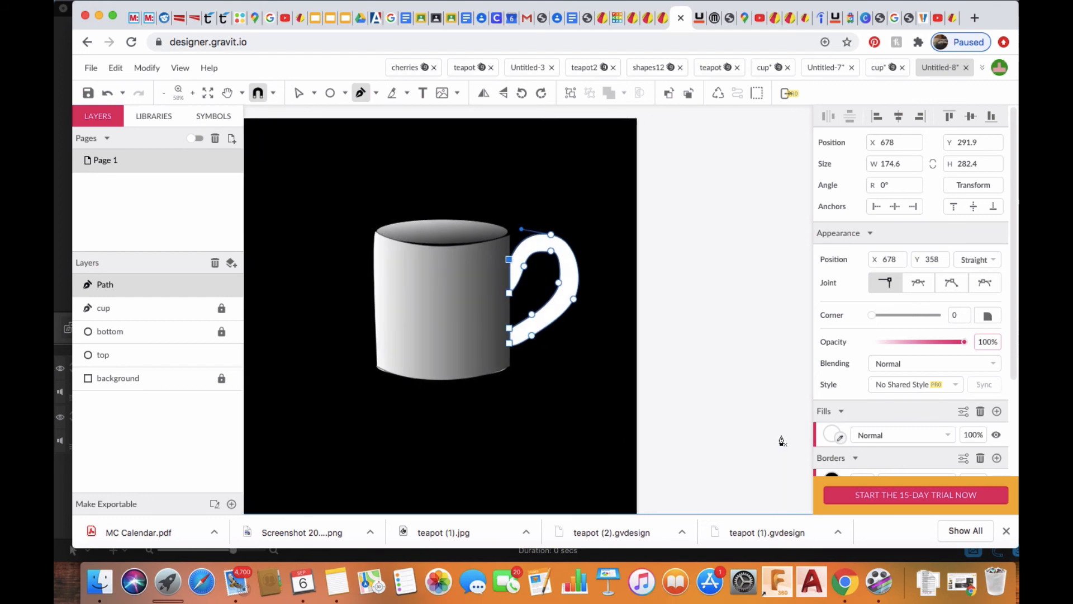
click(833, 435)
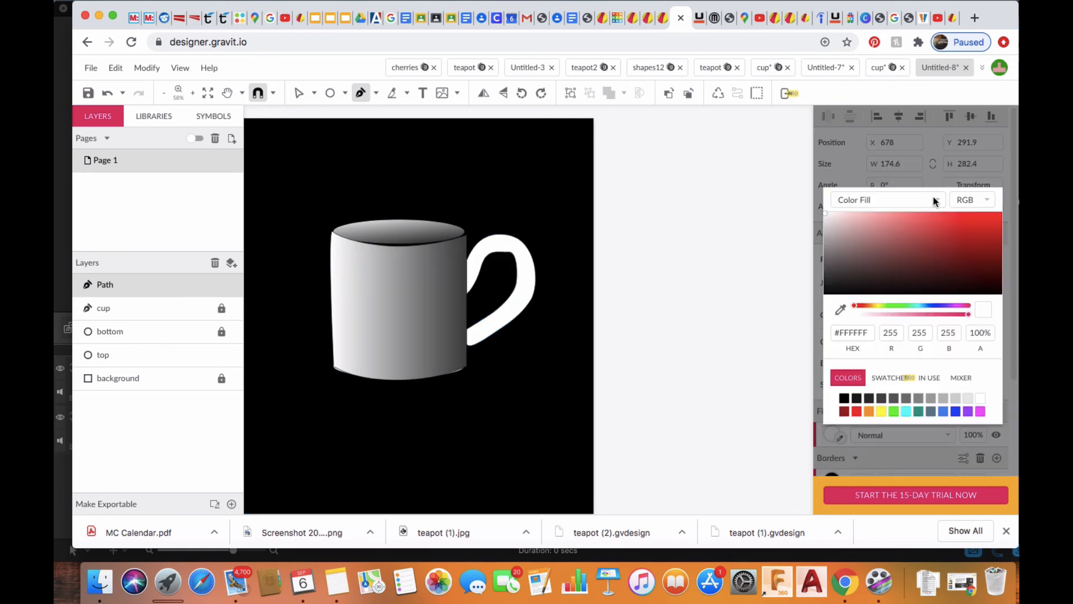
click(918, 398)
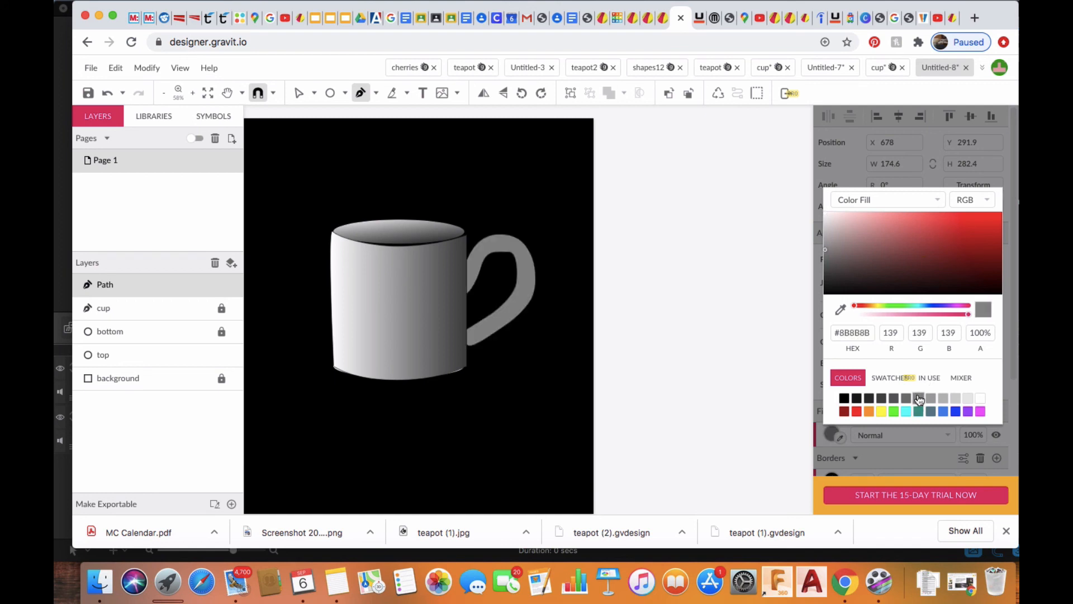
scroll(287, 126, up, 2)
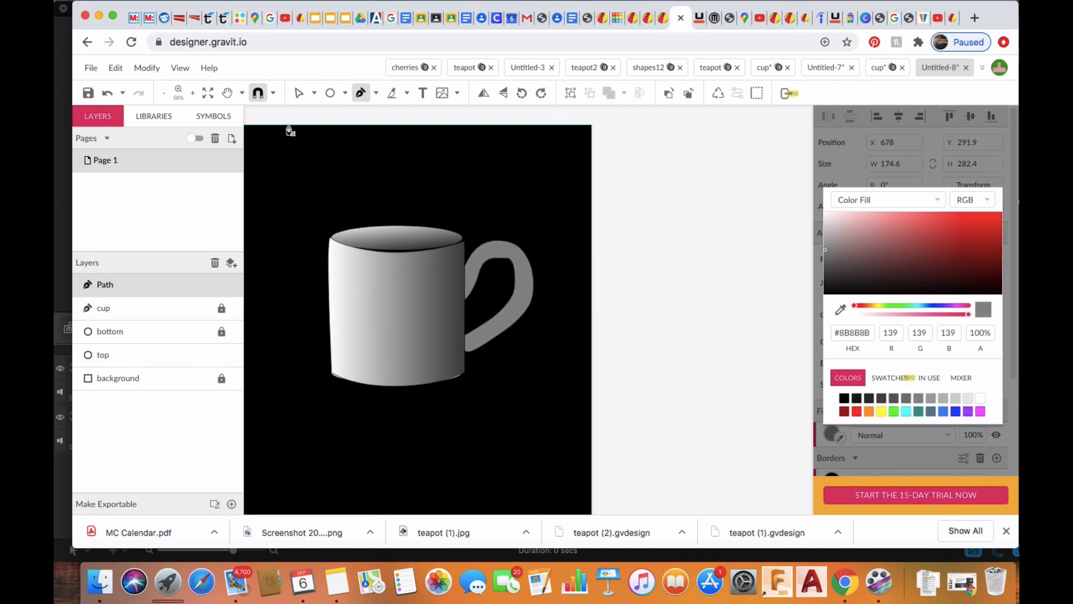
Move the whole handle left and slightly down so it overlaps the cup's right side, to about X 638, Y 313
click(301, 94)
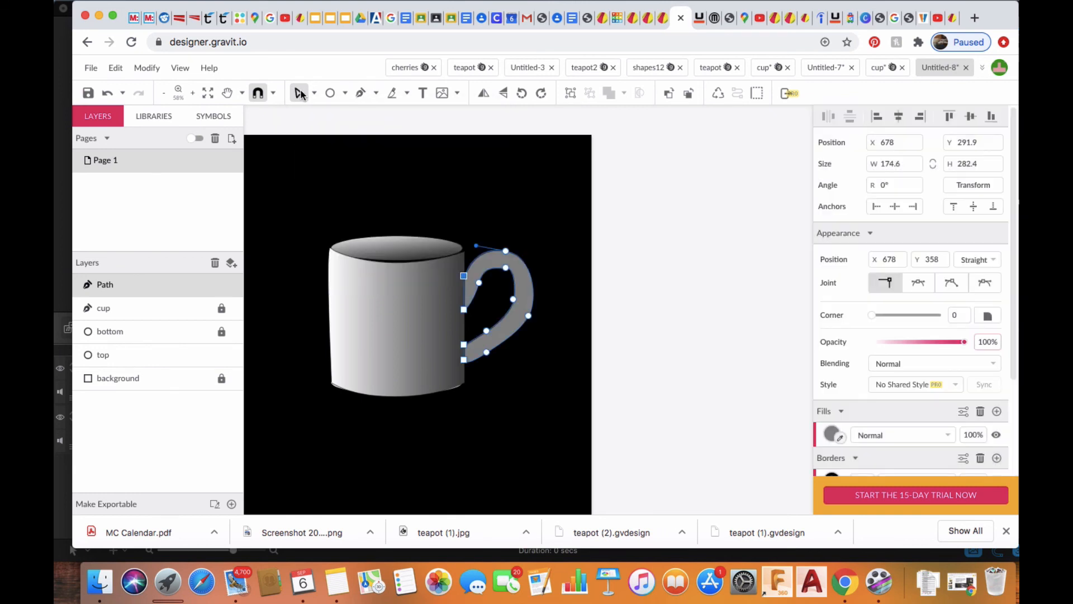
click(315, 94)
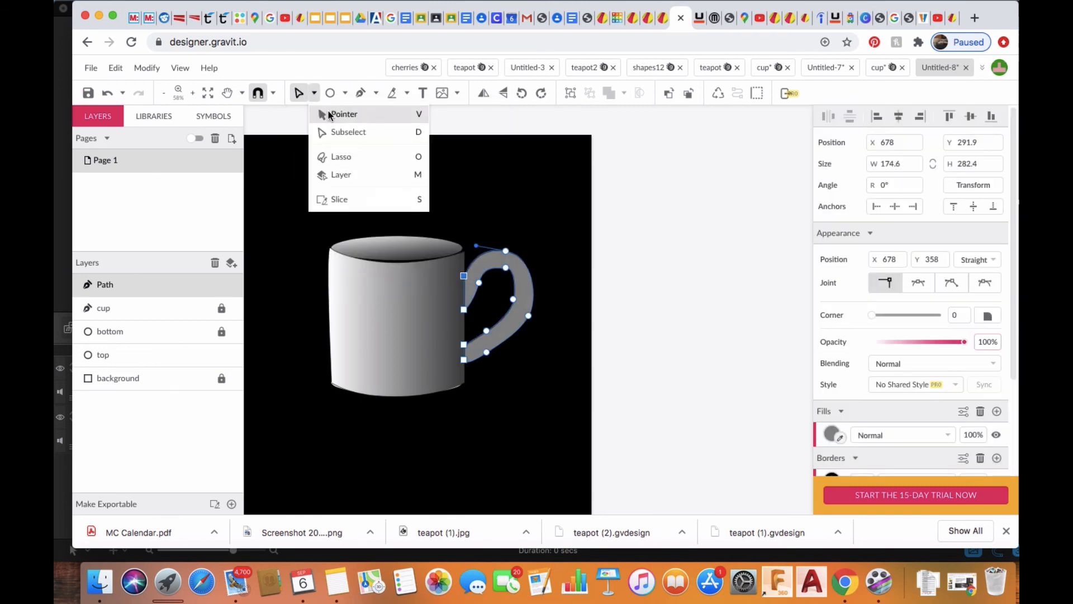
click(323, 114)
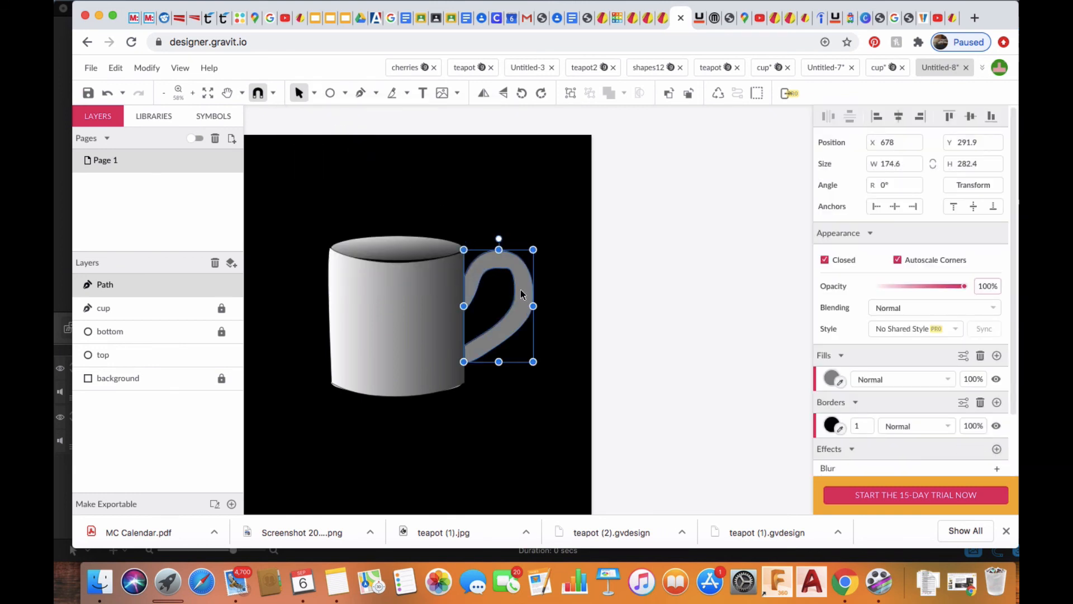
drag(519, 291, 504, 297)
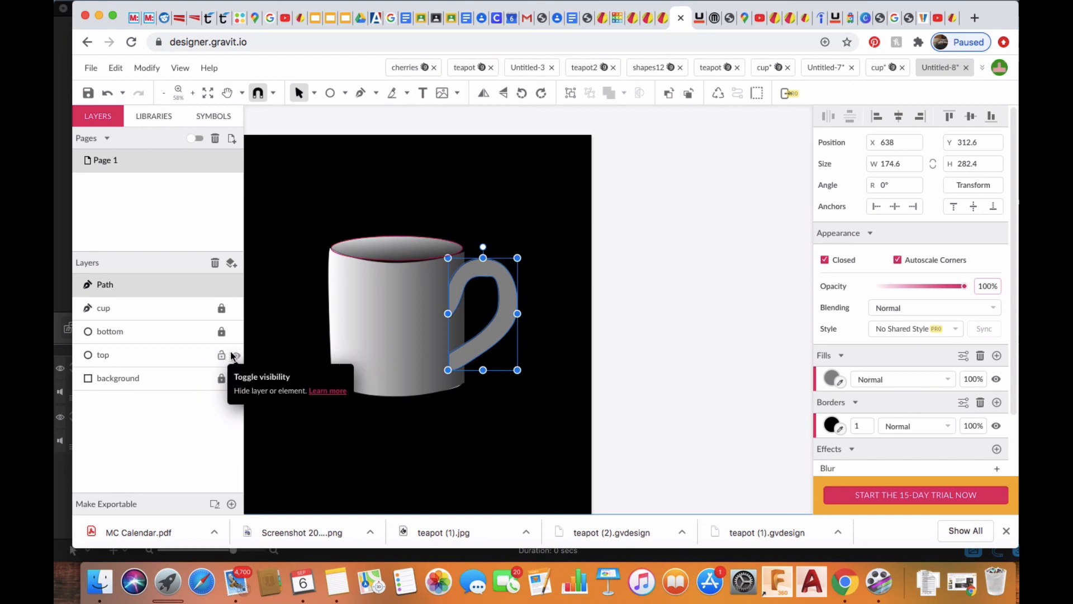
Rename the handle's path layer as "handle", place it directly below the "cup" layer, and deselect it
double_click(107, 284)
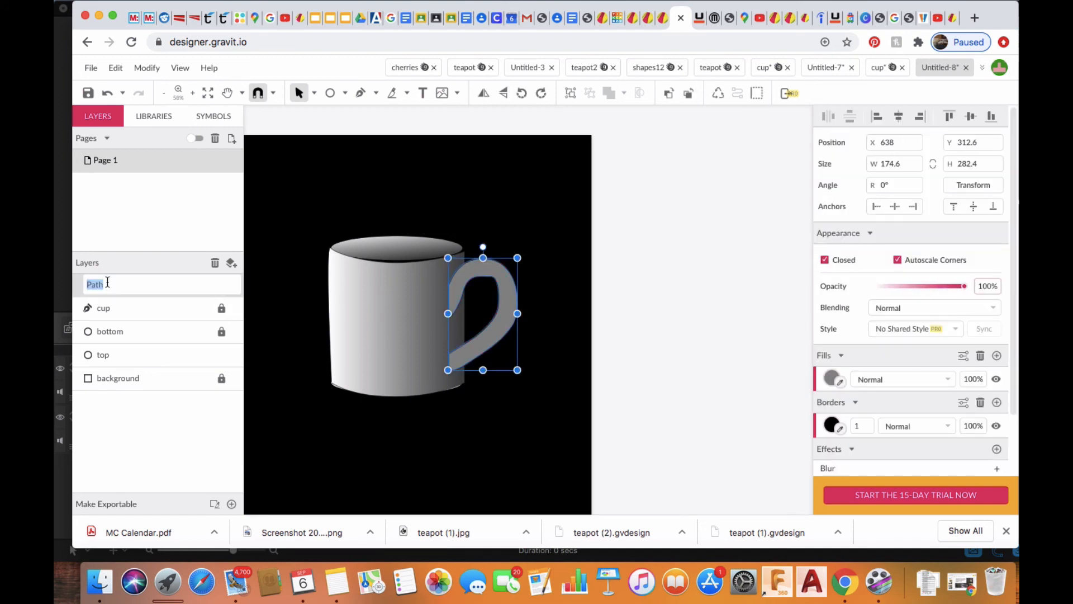
text(handle)
key(Return)
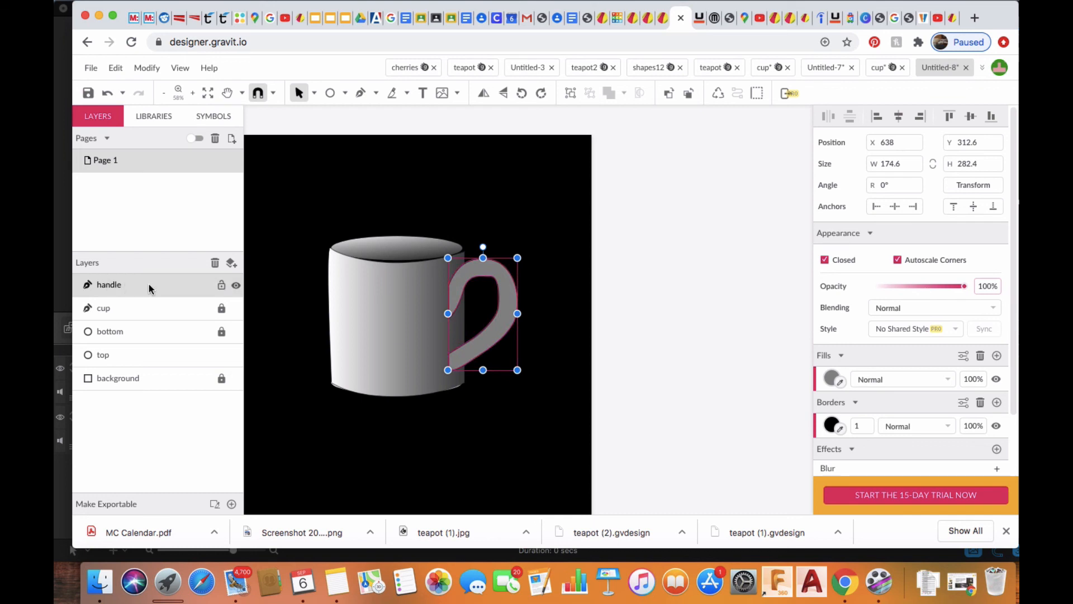
drag(149, 286, 147, 327)
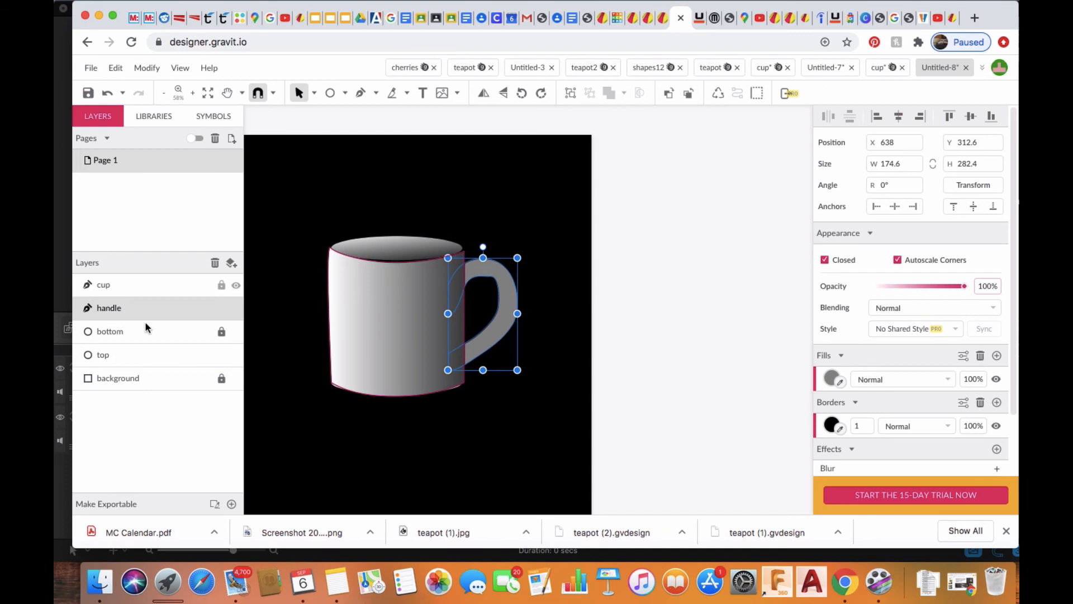
click(468, 200)
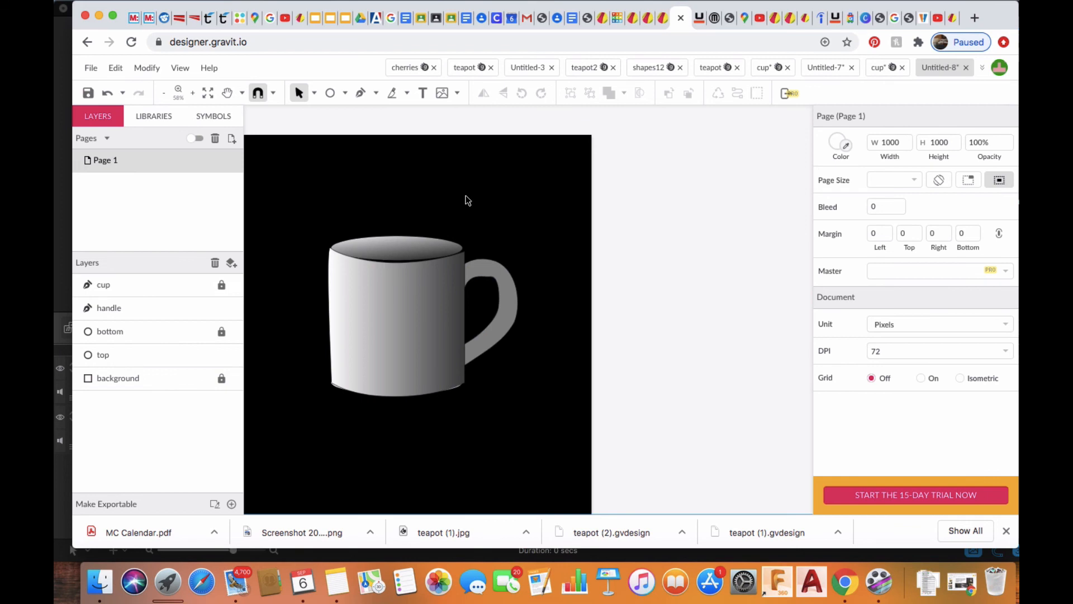